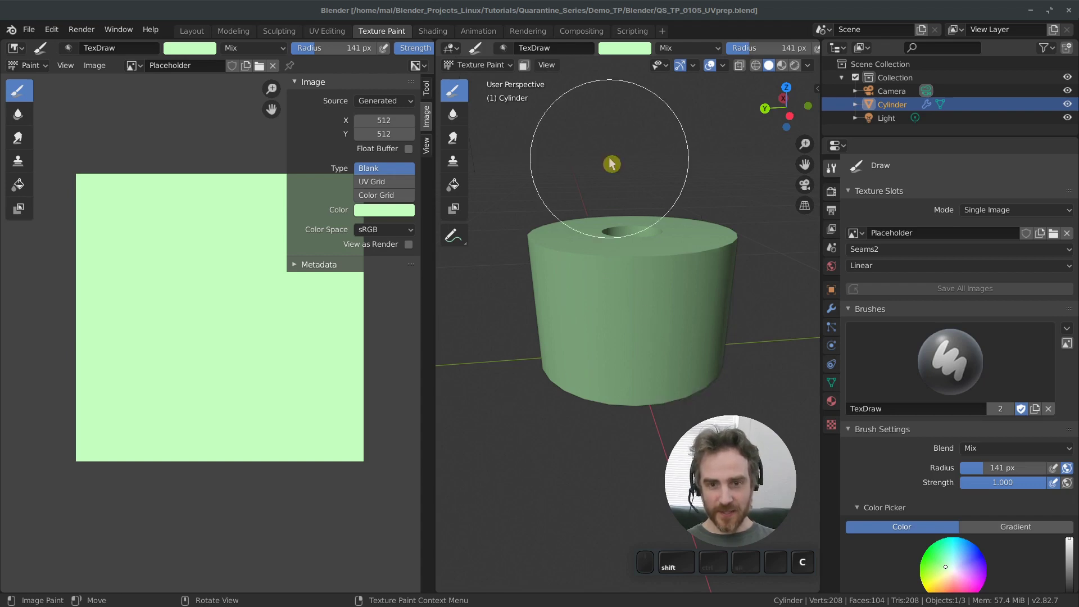
# - Set the placeholder image's H, S and V to 0 for solid black, then switch to UV Editing
pyautogui.hotkey('shift', 'c')
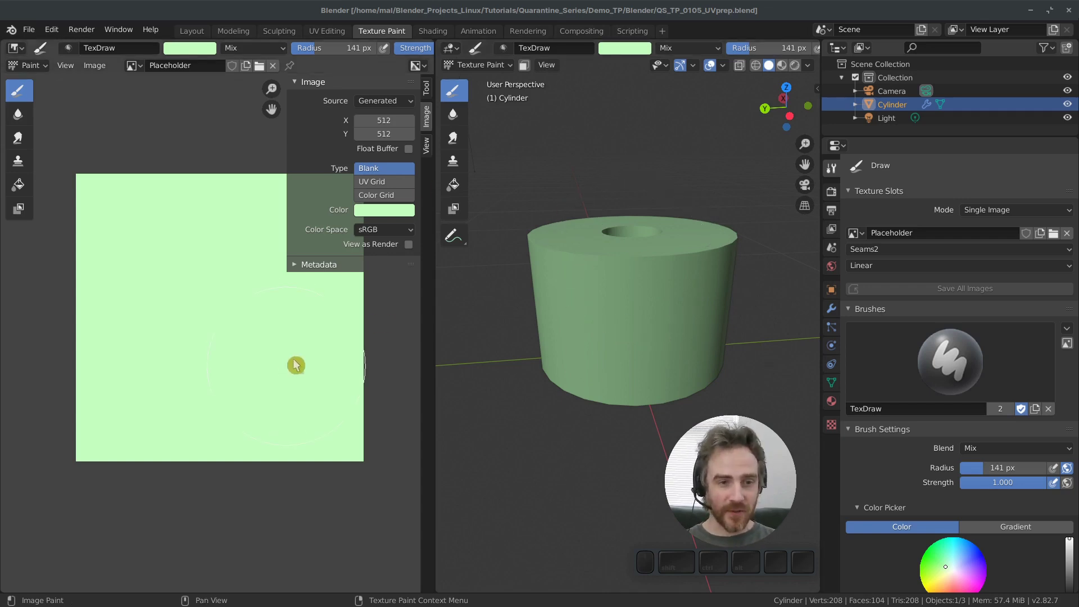
pyautogui.click(386, 210)
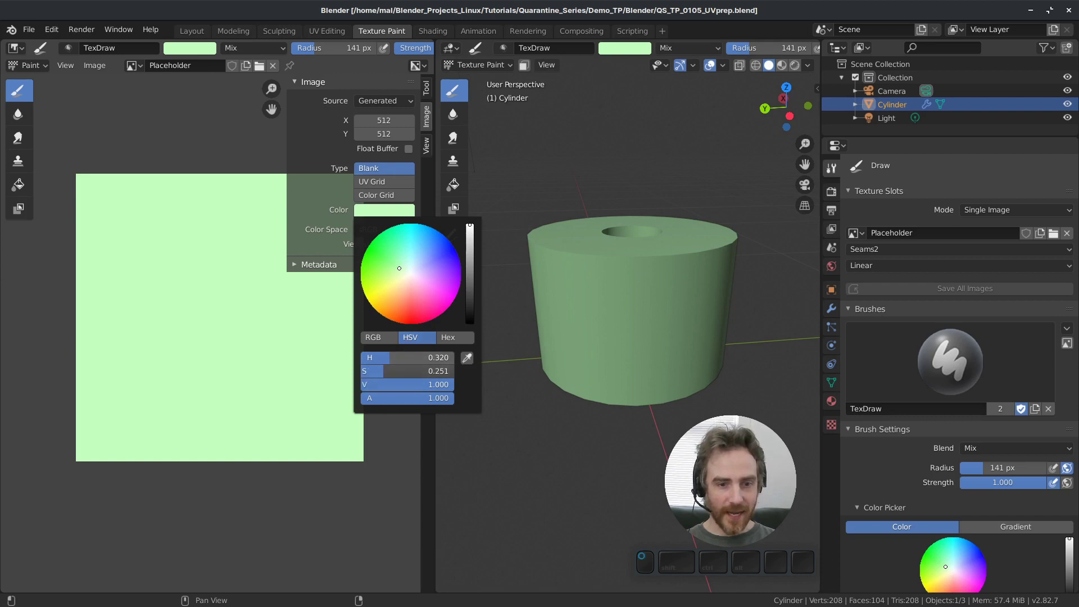
pyautogui.moveTo(410, 357); pyautogui.dragTo(410, 385)
pyautogui.write('0')
pyautogui.press('Return')
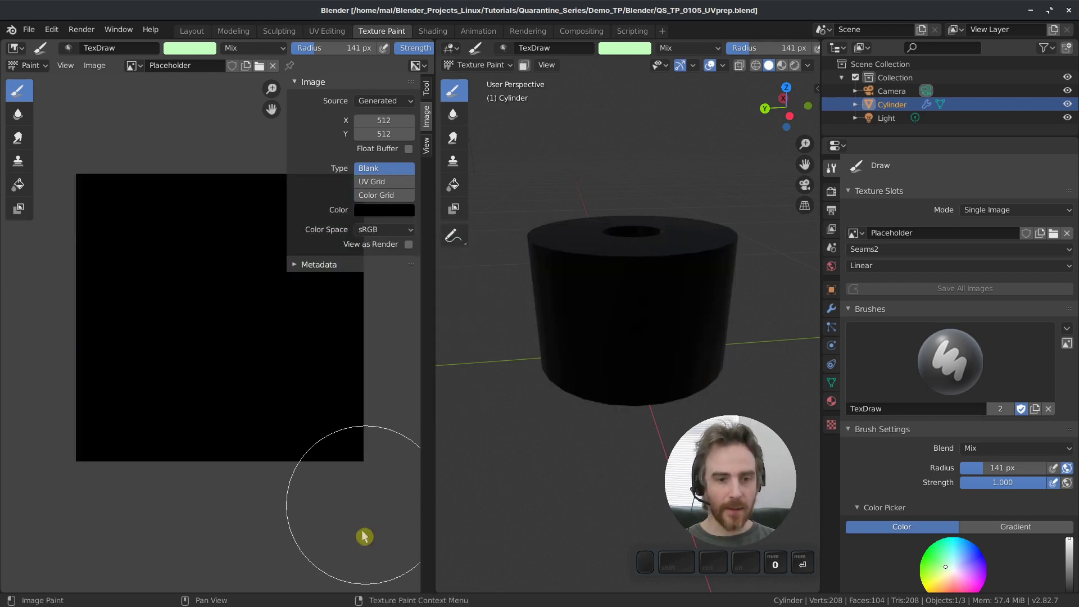
pyautogui.press('n')
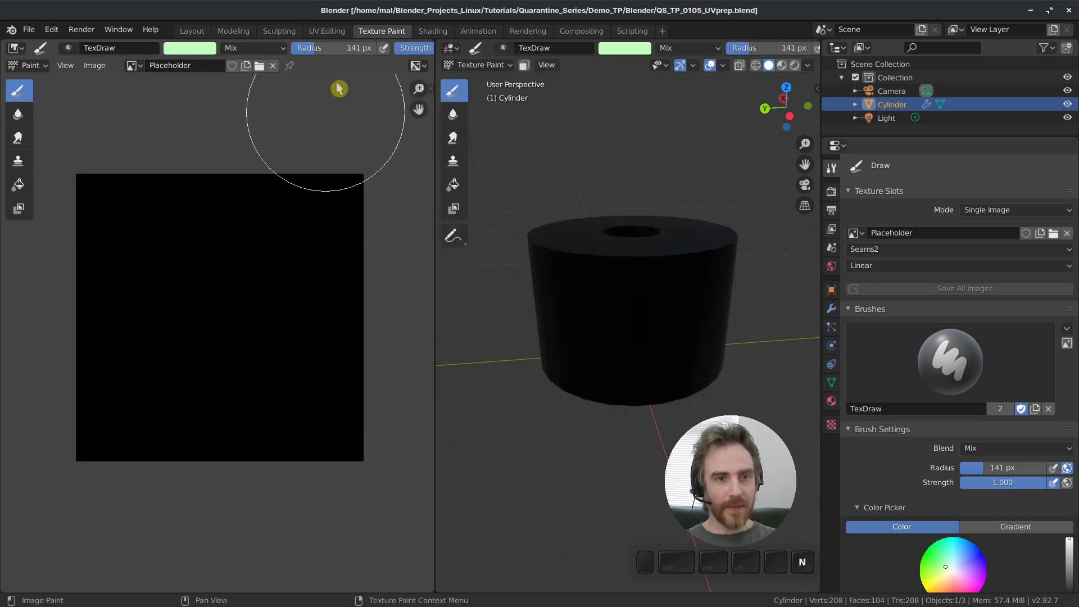
pyautogui.click(330, 31)
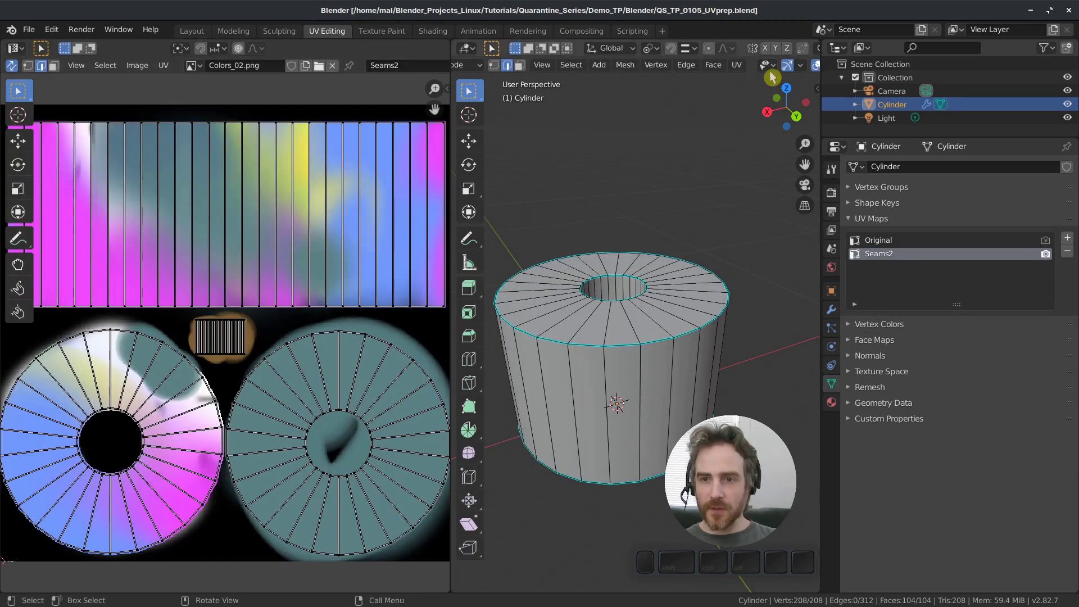
# - Set viewport shading Color to Texture and Lighting to Flat, then view the material properties
pyautogui.scroll(-3, 770, 69)
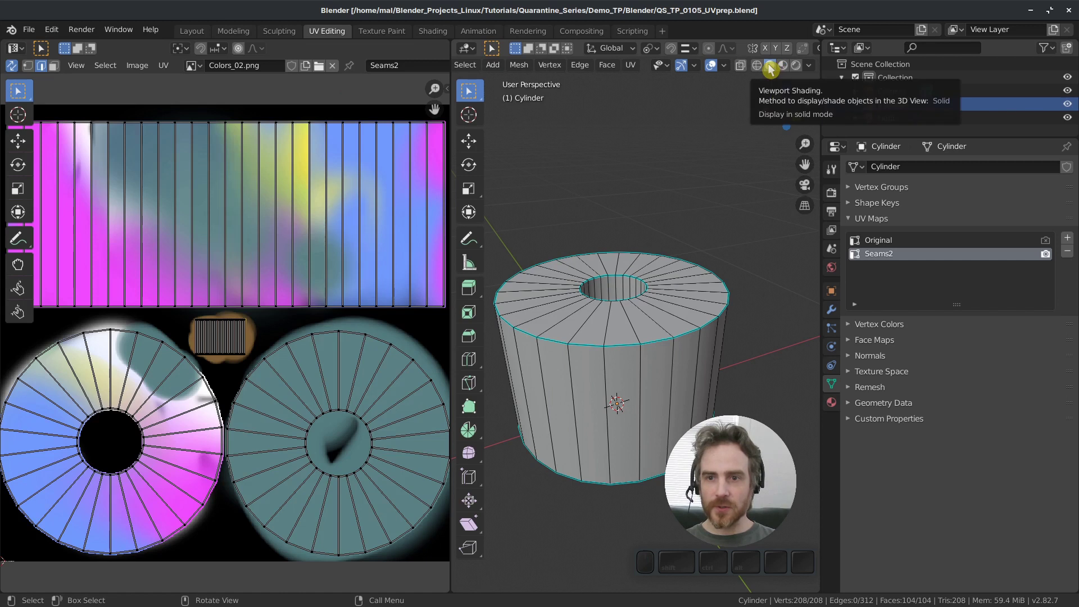
pyautogui.click(810, 67)
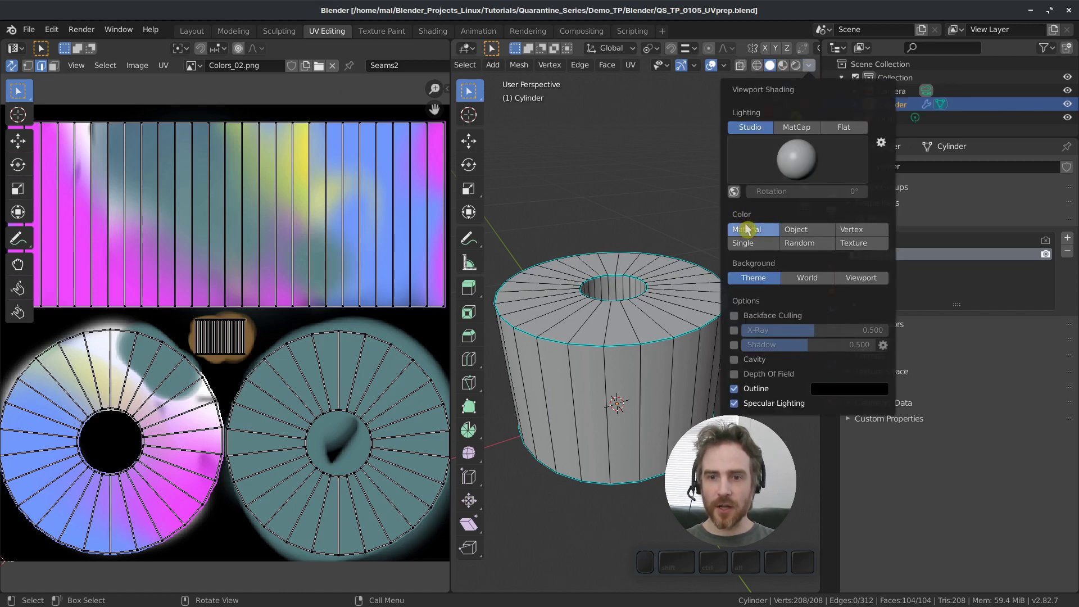
pyautogui.click(852, 245)
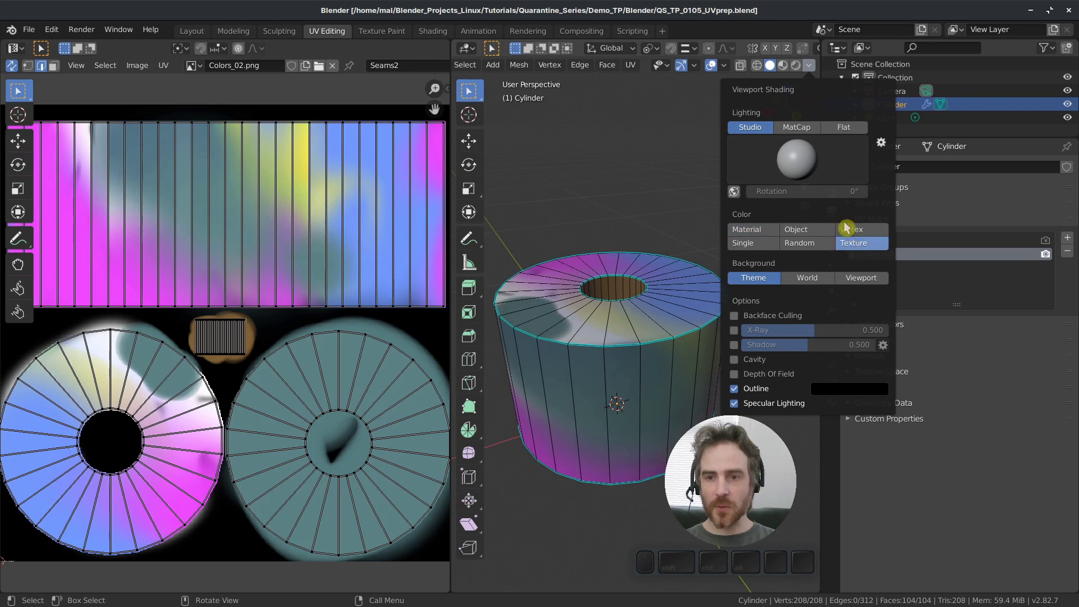
pyautogui.click(850, 127)
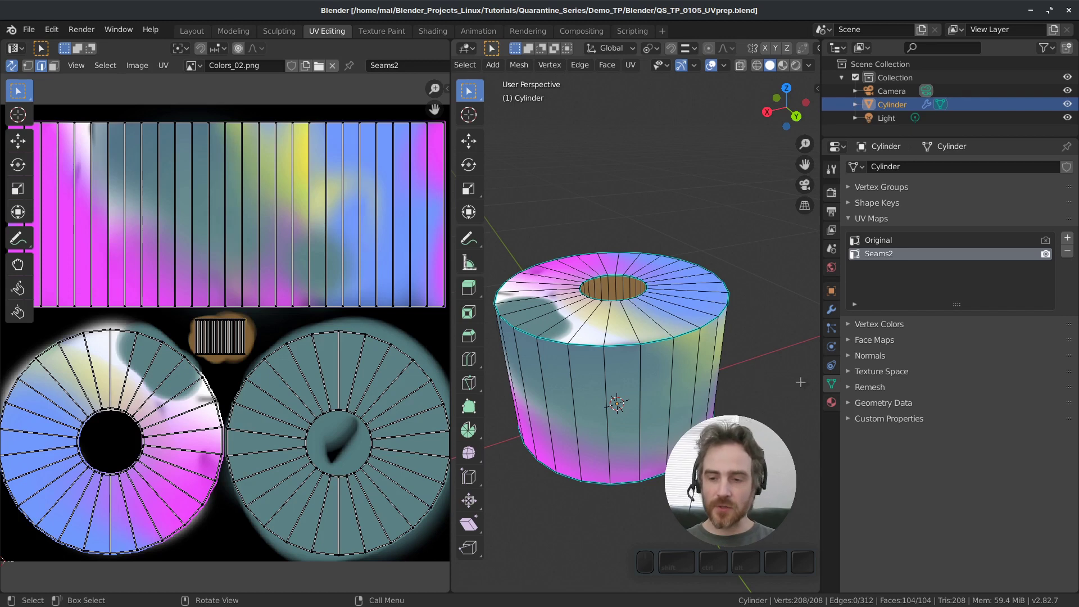
pyautogui.click(831, 384)
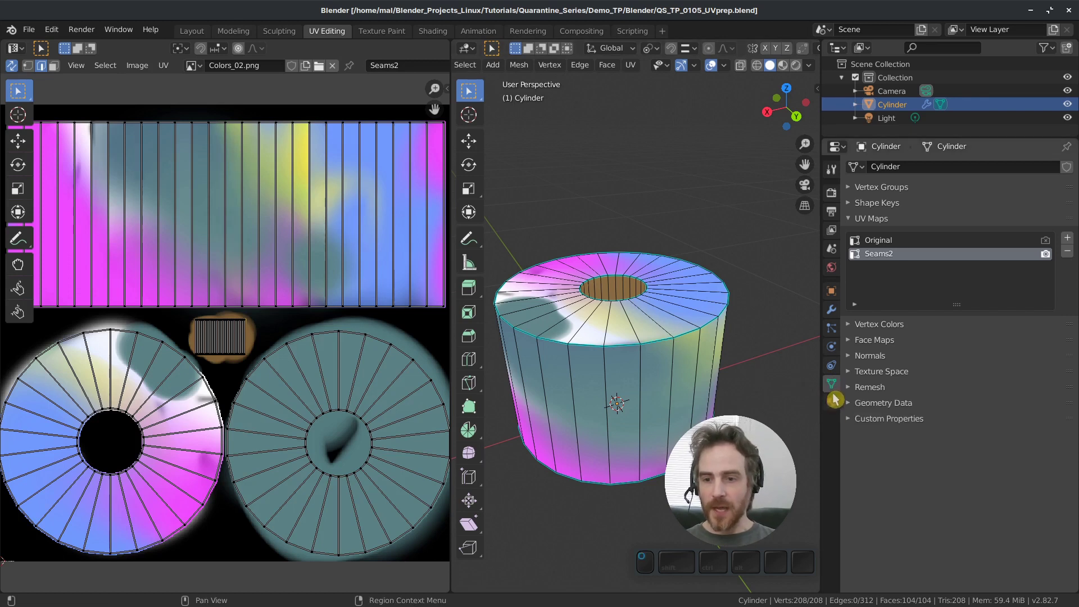
pyautogui.click(831, 401)
# - Load GreenDot.png as Mat_TP_01's base colour image and orbit so the dot faces front
pyautogui.click(1053, 387)
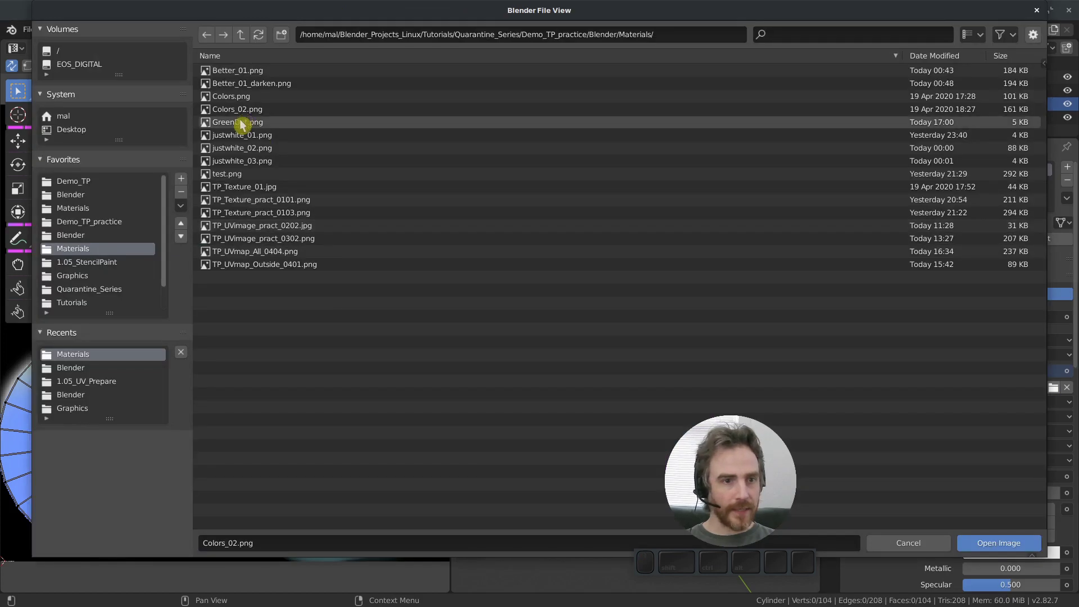
pyautogui.click(245, 125)
pyautogui.press('Return')
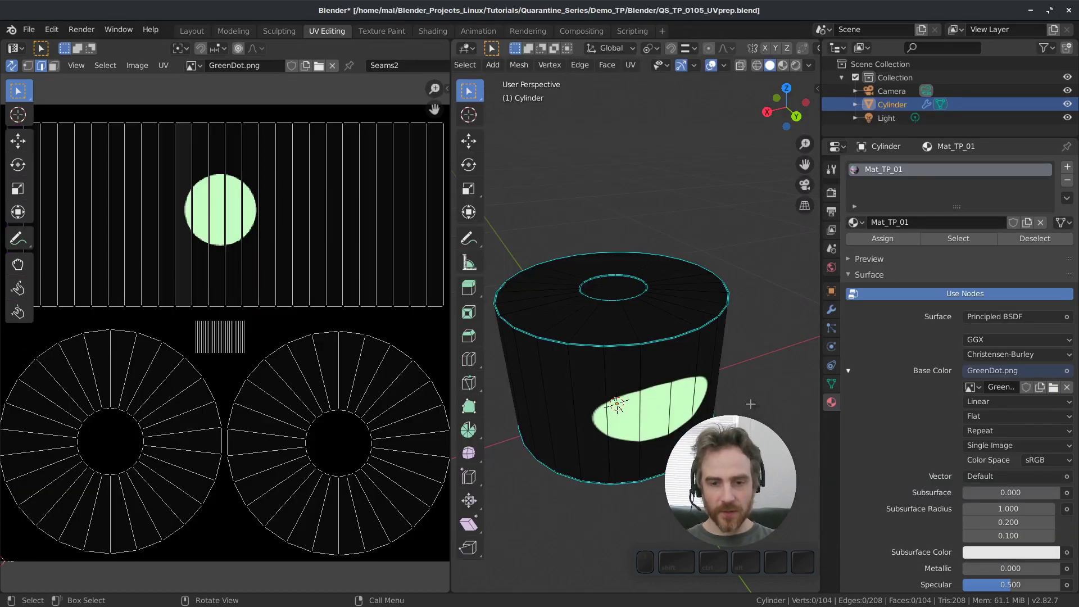
pyautogui.moveTo(750, 404); pyautogui.dragTo(677, 377, button='middle')
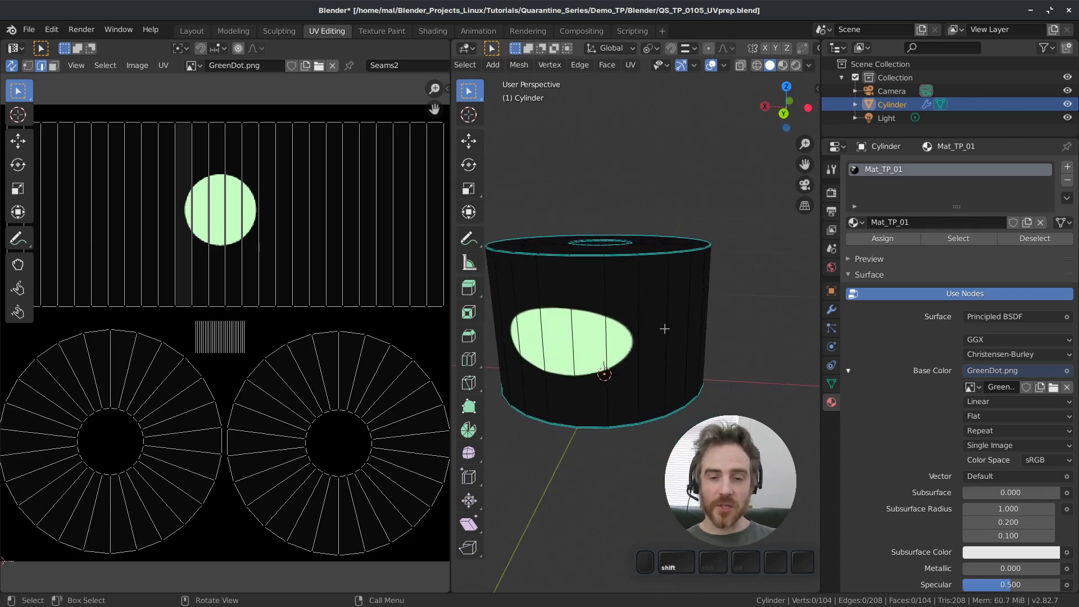
pyautogui.moveTo(664, 328); pyautogui.dragTo(646, 359, button='middle')
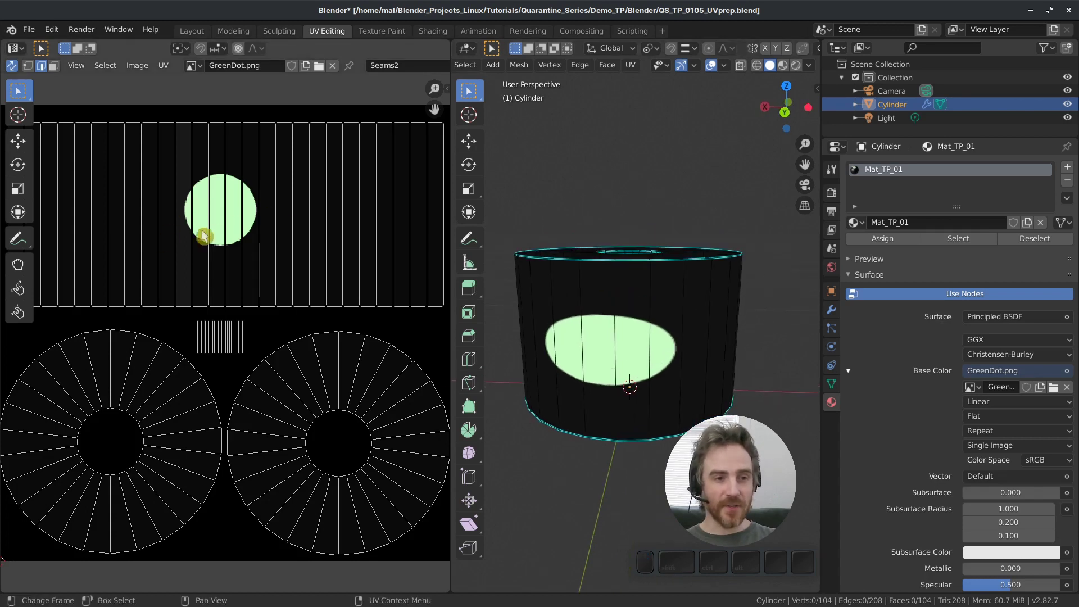
pyautogui.scroll(-1, 231, 233)
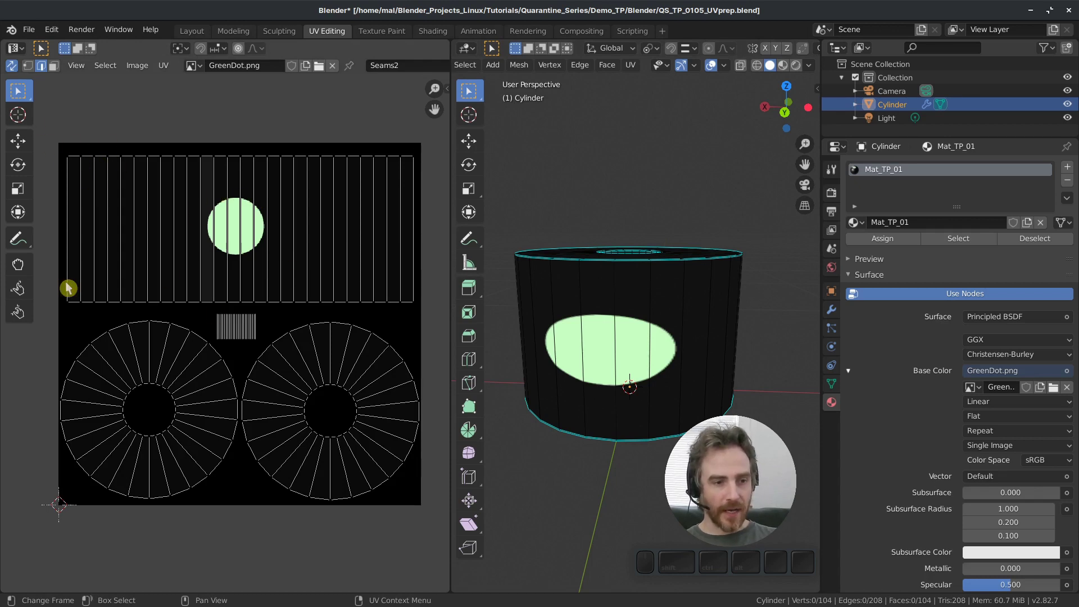
pyautogui.click(54, 66)
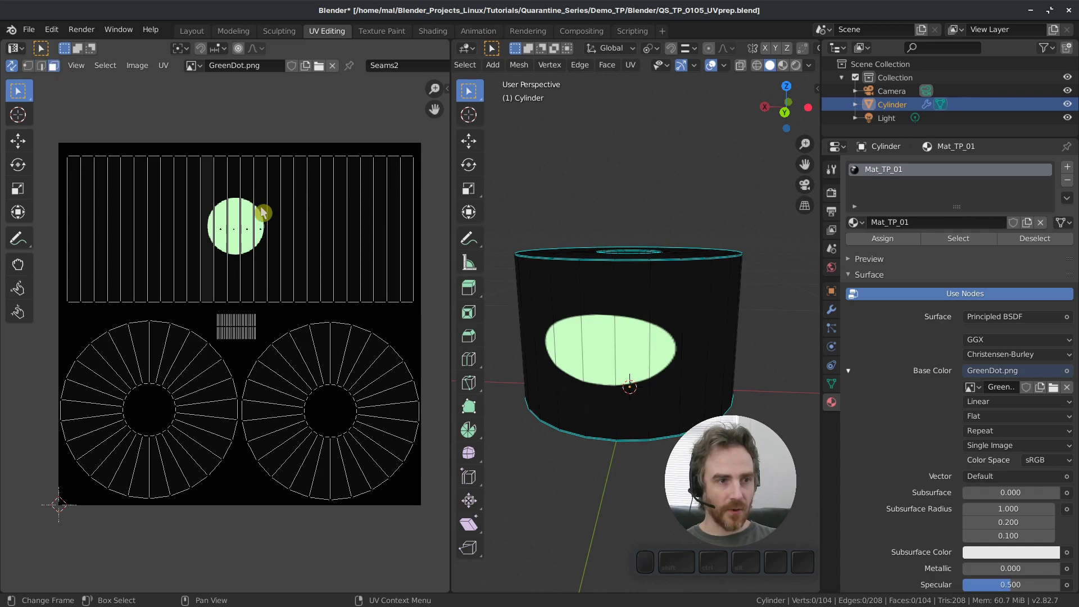
pyautogui.press('l')
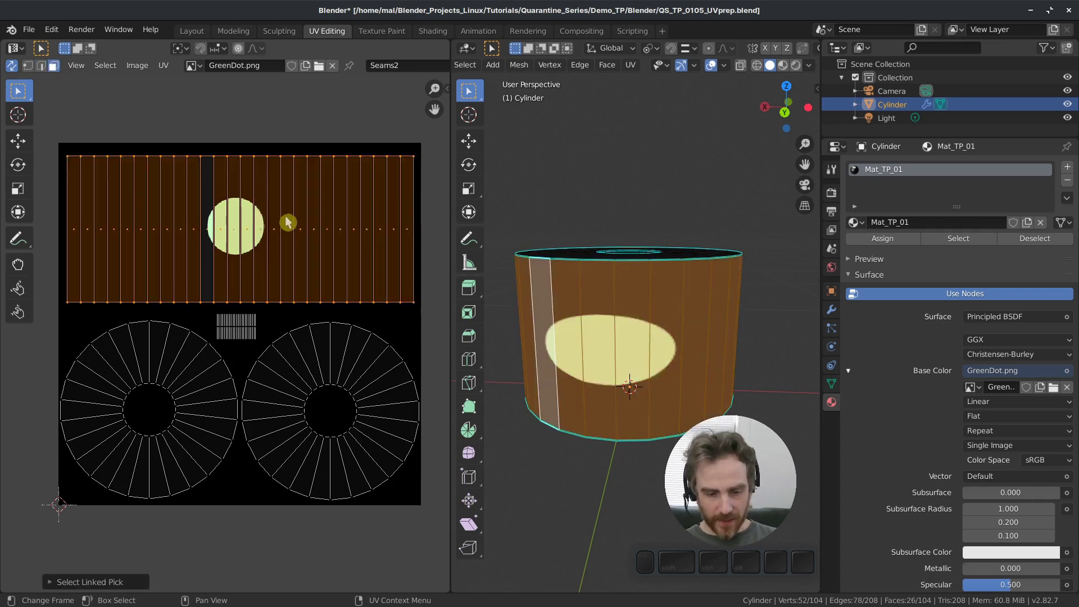
pyautogui.press('s')
pyautogui.press('y')
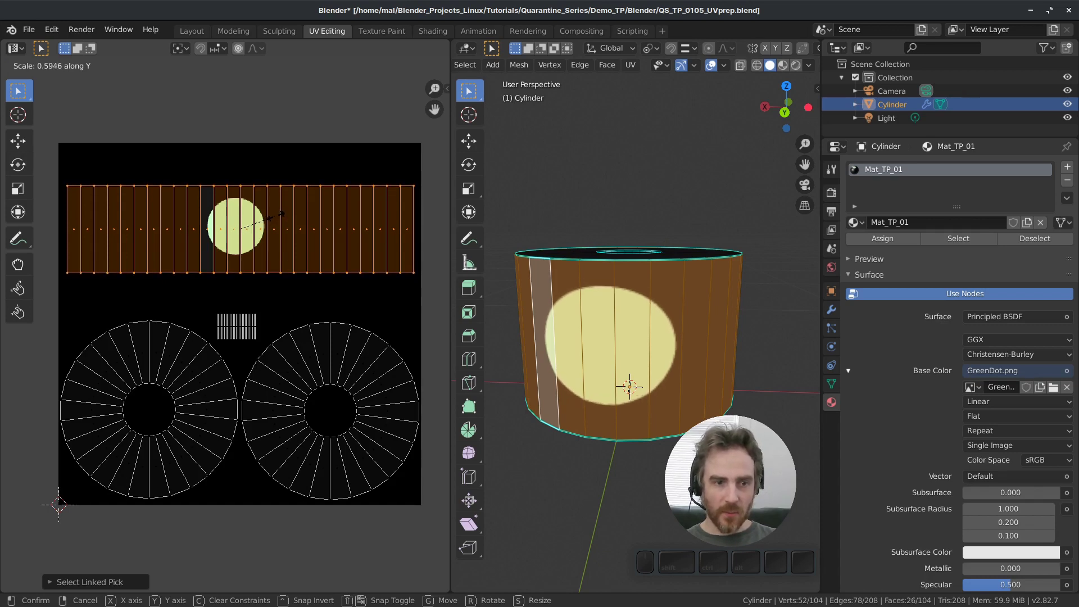
pyautogui.click(279, 217)
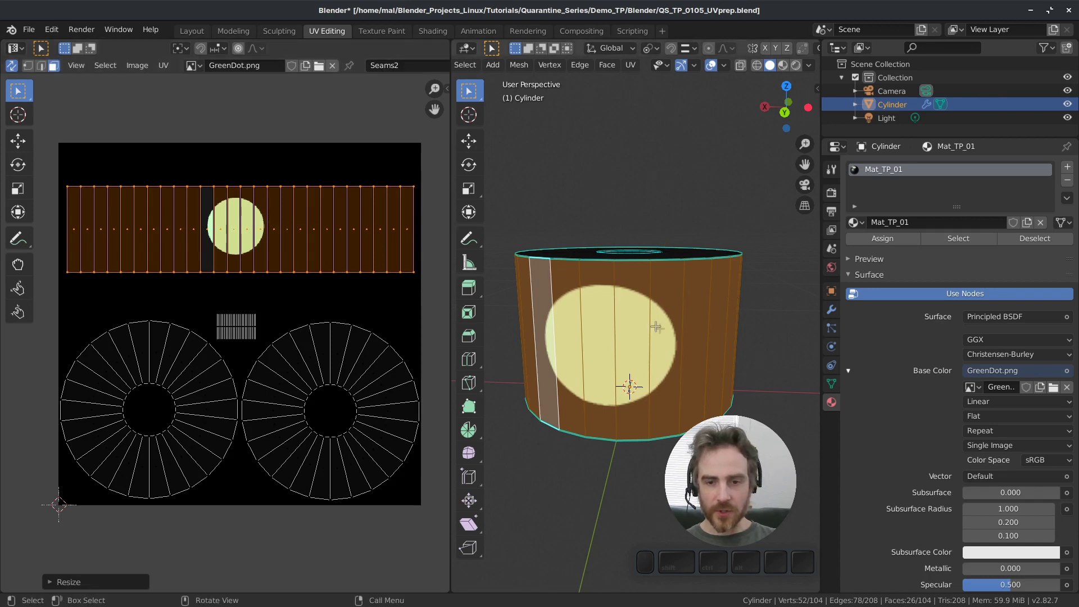
pyautogui.moveTo(657, 327)
pyautogui.mouseDown(button='middle')
pyautogui.moveTo(647, 323)
pyautogui.moveTo(697, 313)
pyautogui.moveTo(656, 312)
pyautogui.mouseUp(button='middle')
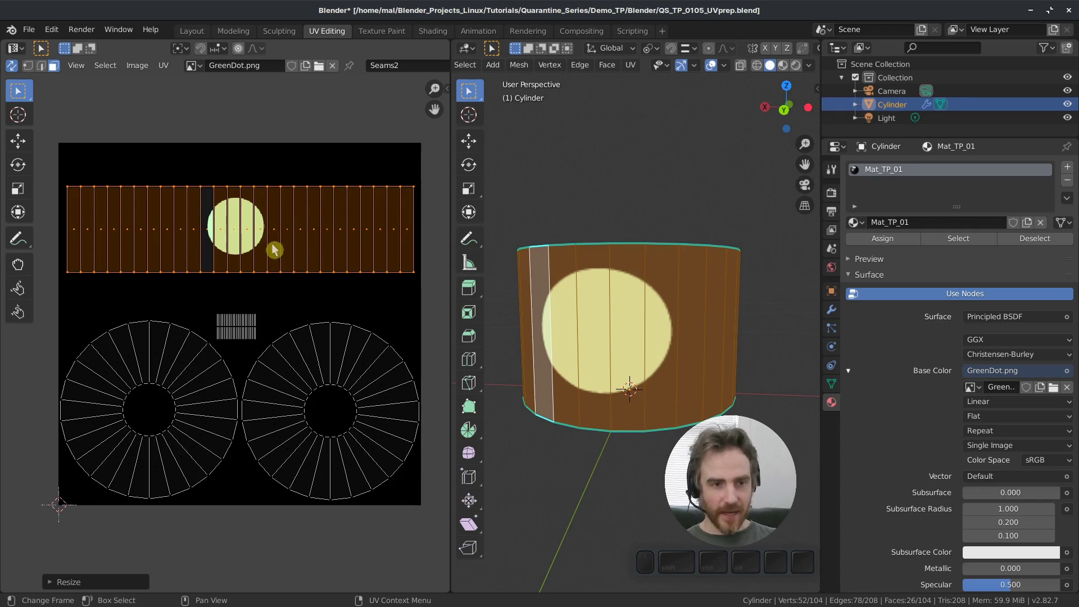
pyautogui.hotkey('ctrl', 'z')
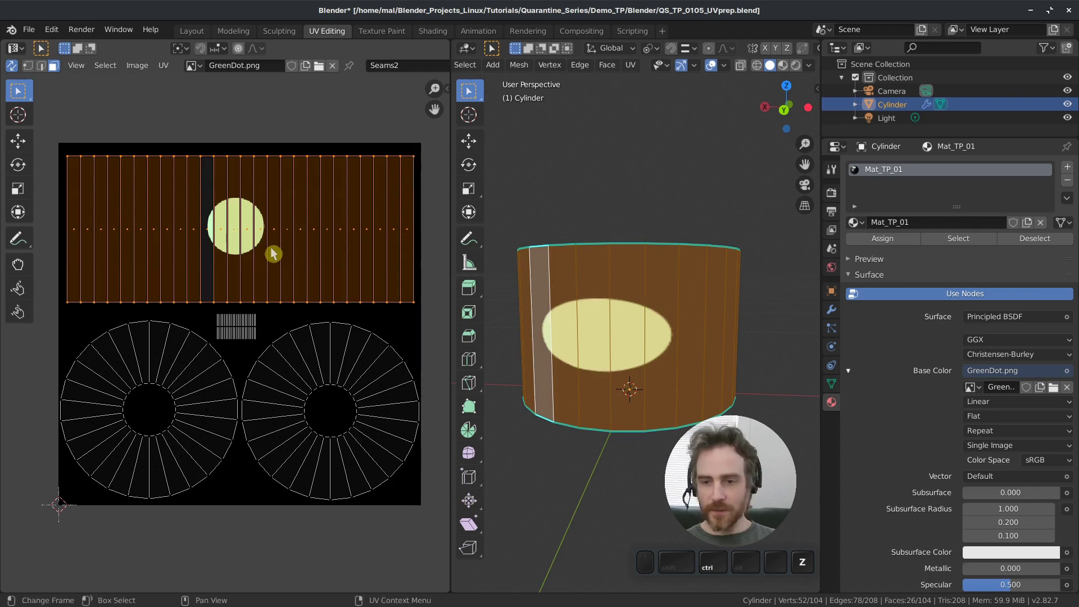
# - Add a new UV map named TexturePaint and unwrap the selected faces into it
pyautogui.click(831, 384)
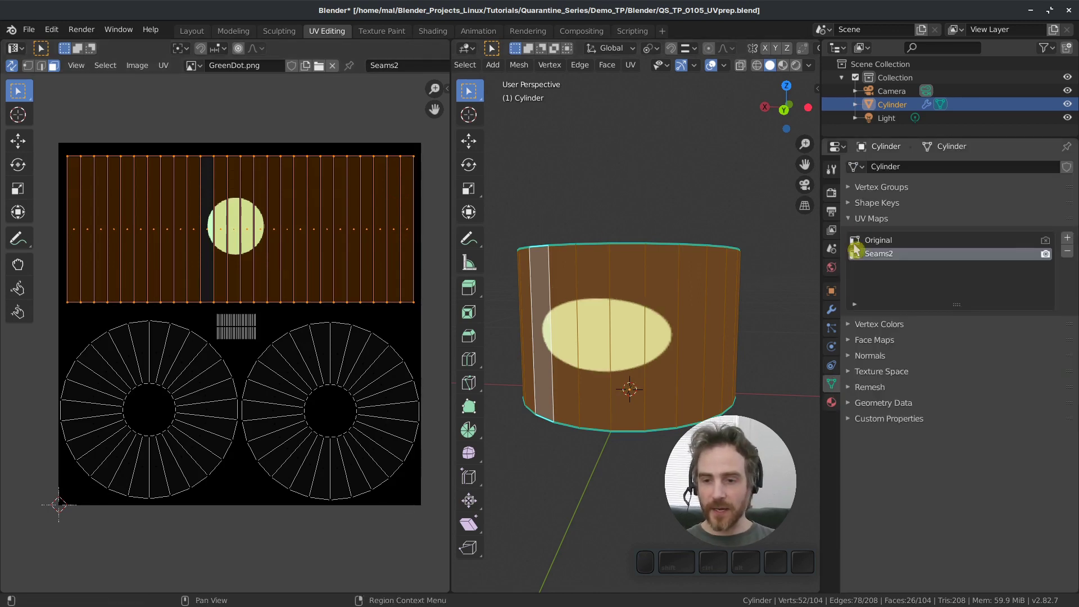
pyautogui.click(1067, 237)
pyautogui.doubleClick(888, 268)
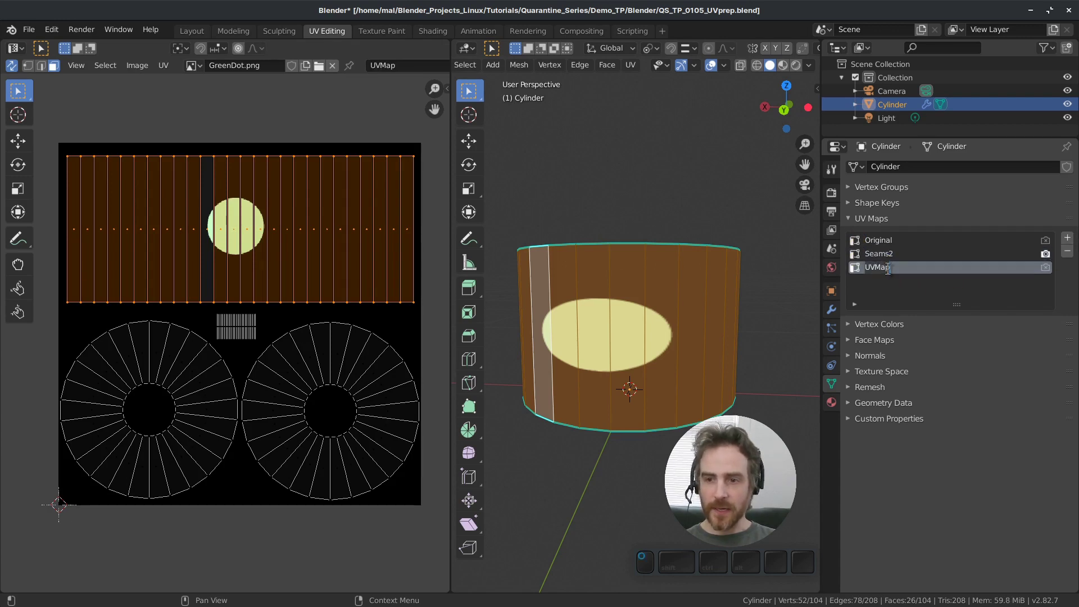
pyautogui.write('TexturePa')
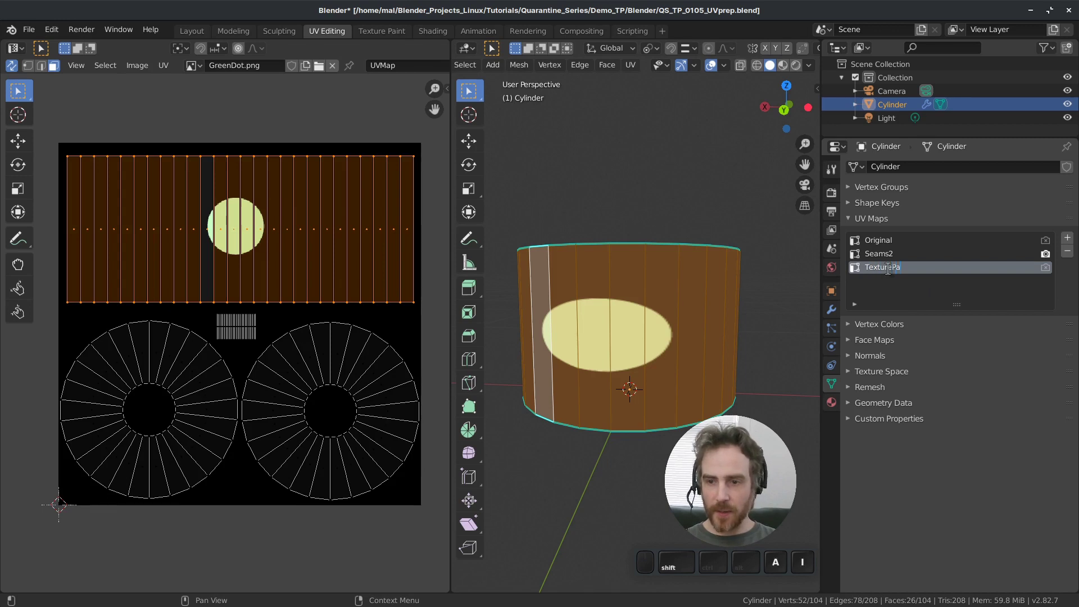
pyautogui.write('int')
pyautogui.press('Return')
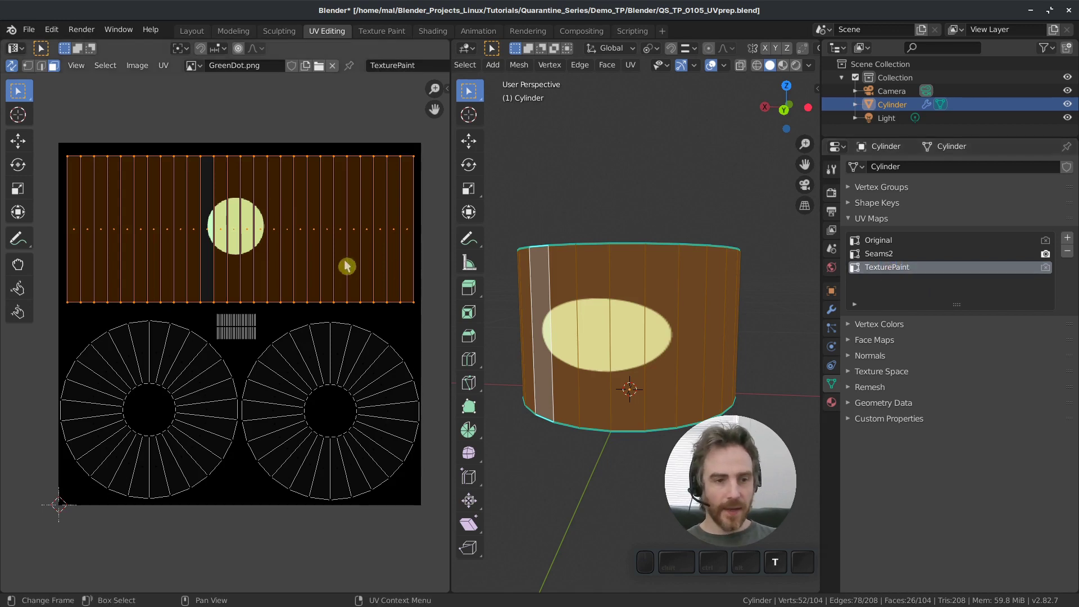
pyautogui.press('u')
pyautogui.click(322, 262)
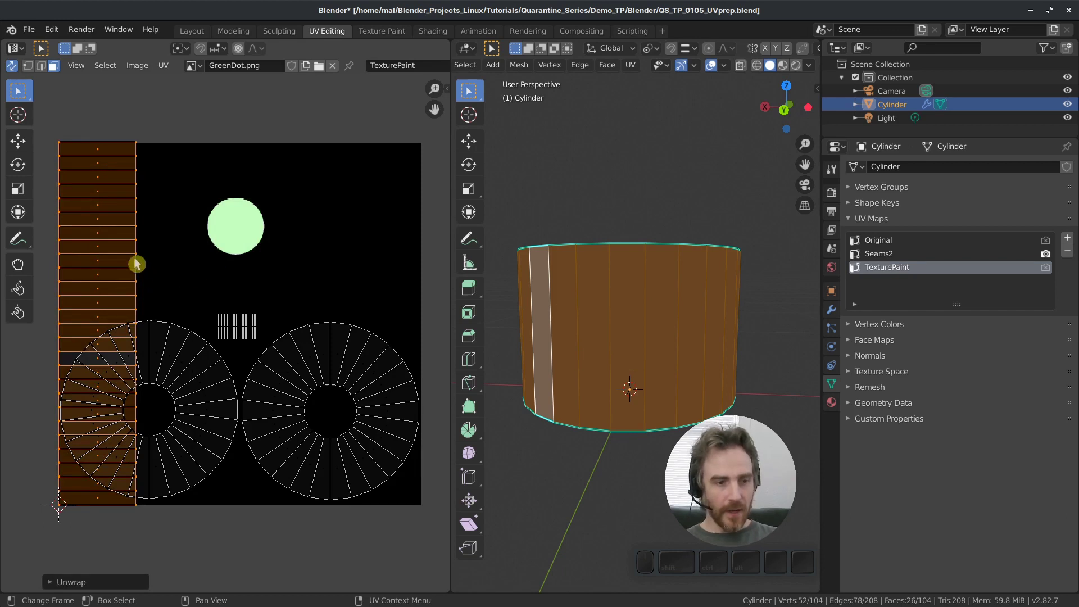
# - Box-select the UV vertices along the side strip's top-left edge, then return to face selection
pyautogui.click(79, 113)
pyautogui.click(27, 65)
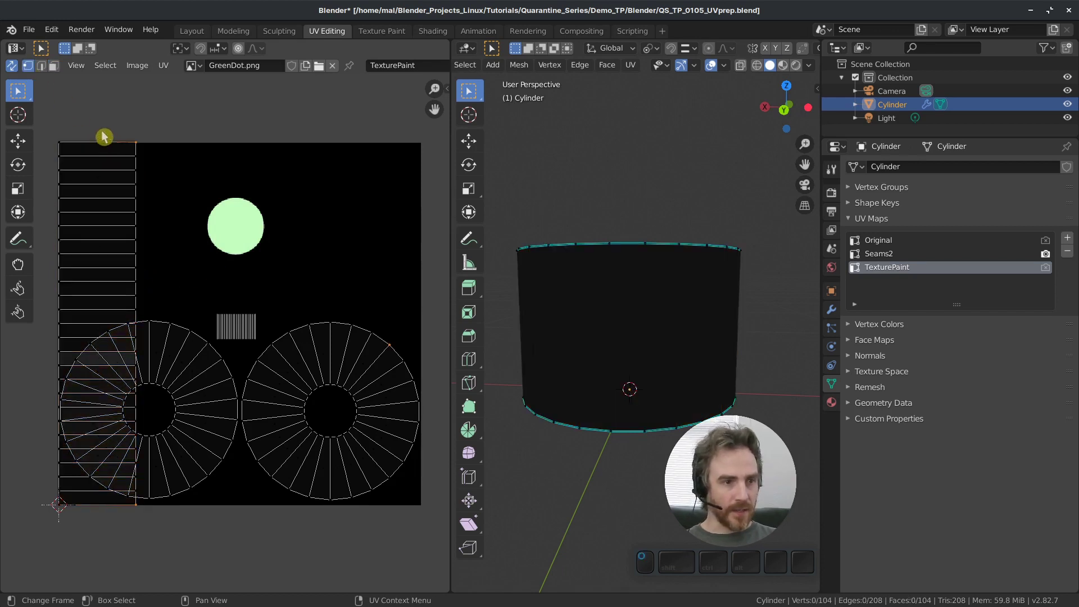
pyautogui.moveTo(47, 125); pyautogui.dragTo(89, 221)
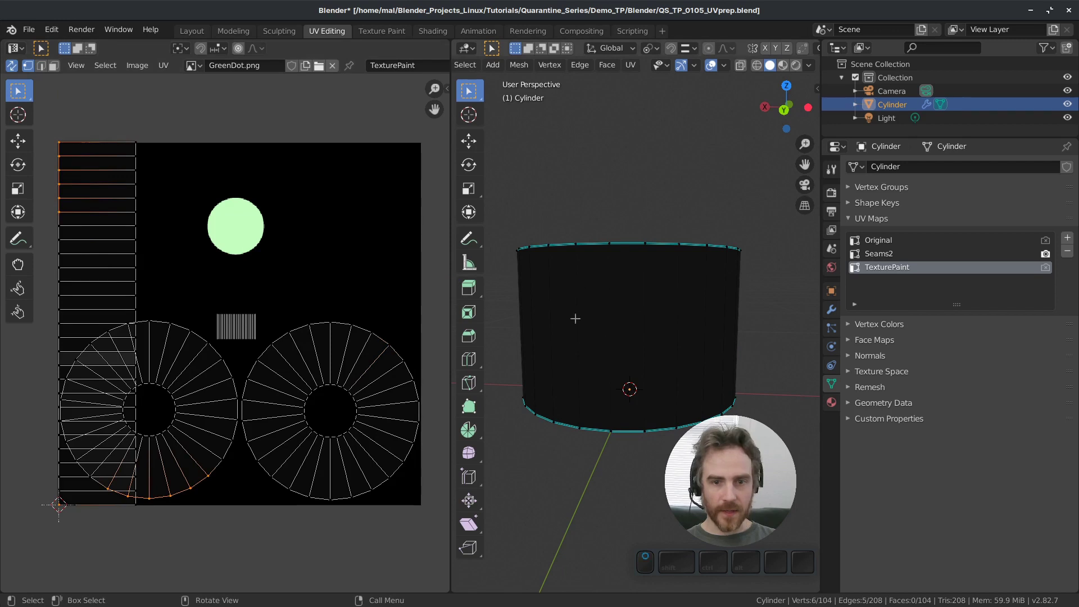
pyautogui.moveTo(573, 317); pyautogui.dragTo(643, 252, button='middle')
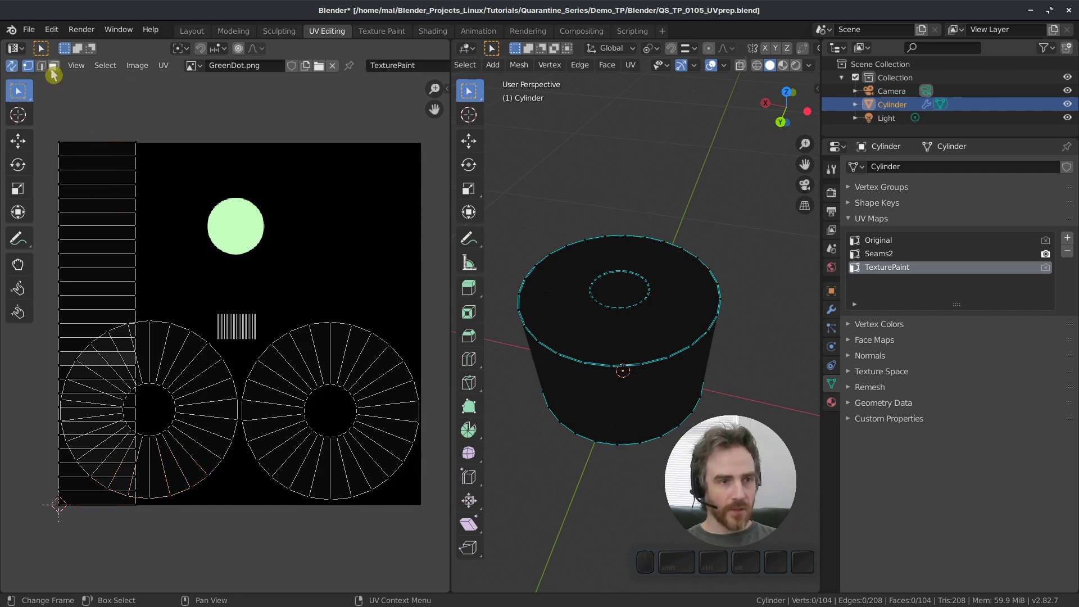
pyautogui.click(53, 65)
# - Select the side-strip island and rotate it 90° around the 2D cursor
pyautogui.press('l')
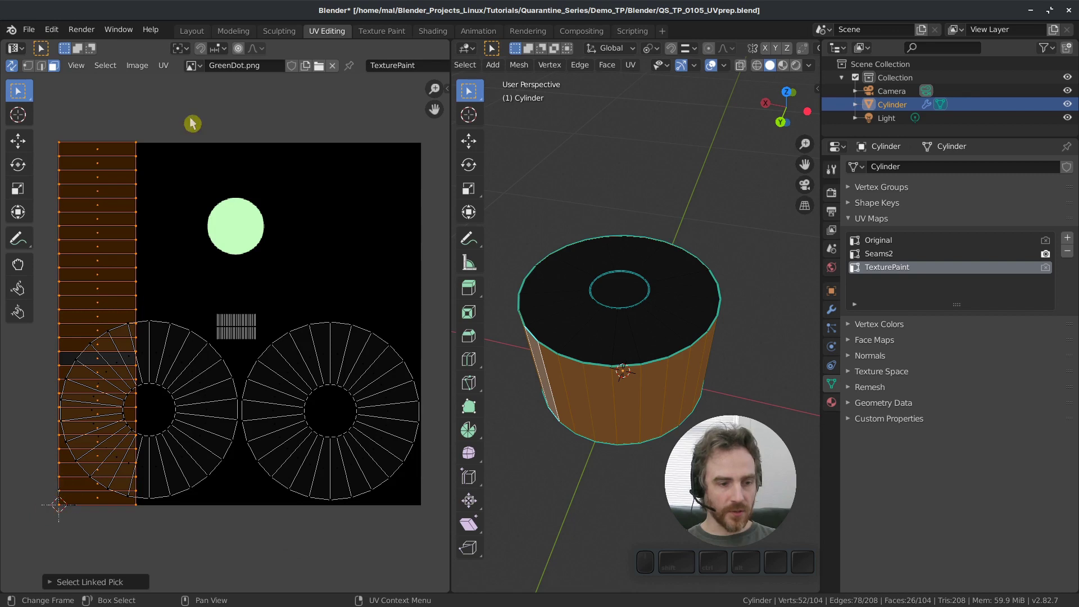
pyautogui.click(179, 49)
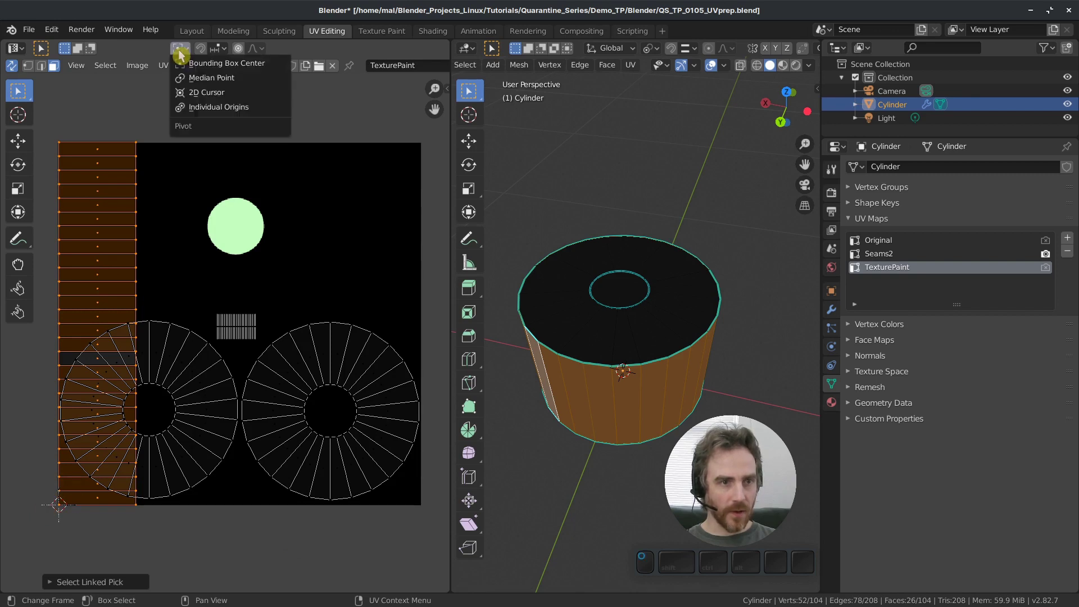
pyautogui.click(203, 95)
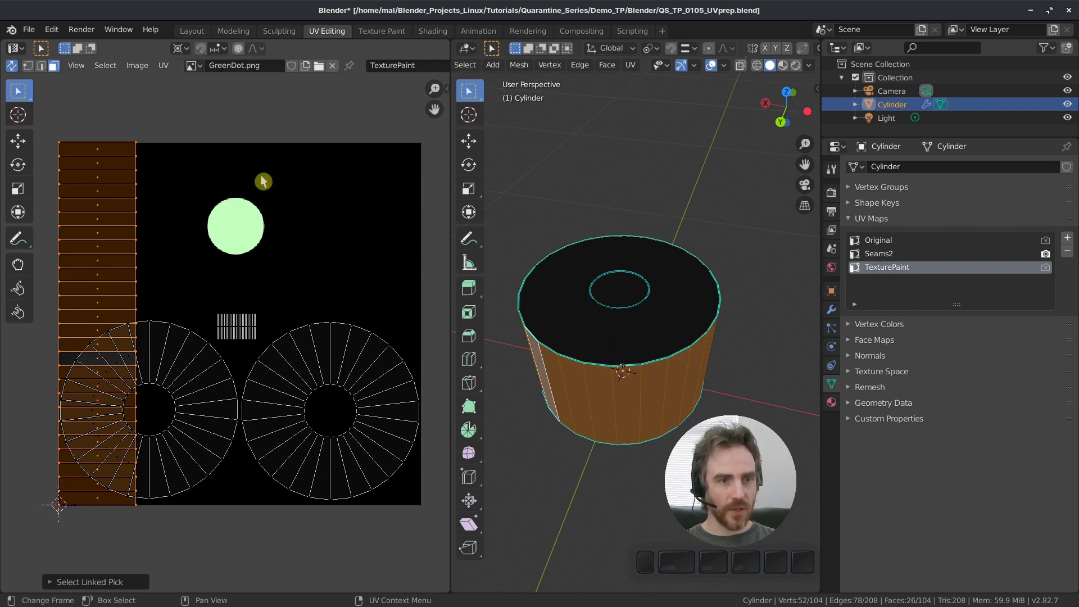
pyautogui.write('r90')
pyautogui.click(289, 222)
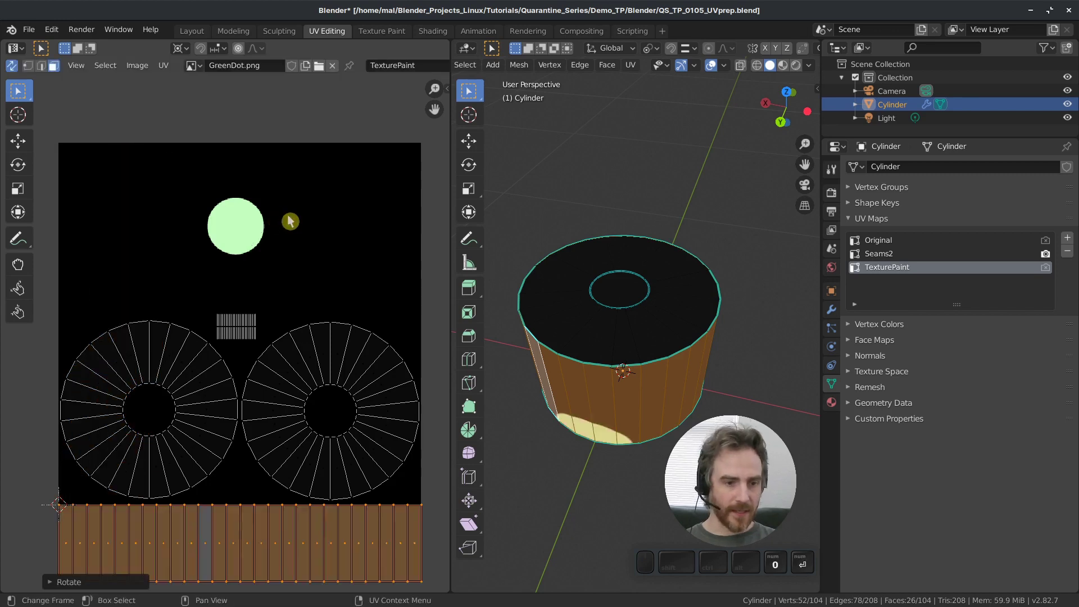
# - Move the strip straight up so it lies across the green dot
pyautogui.press('g')
pyautogui.press('y')
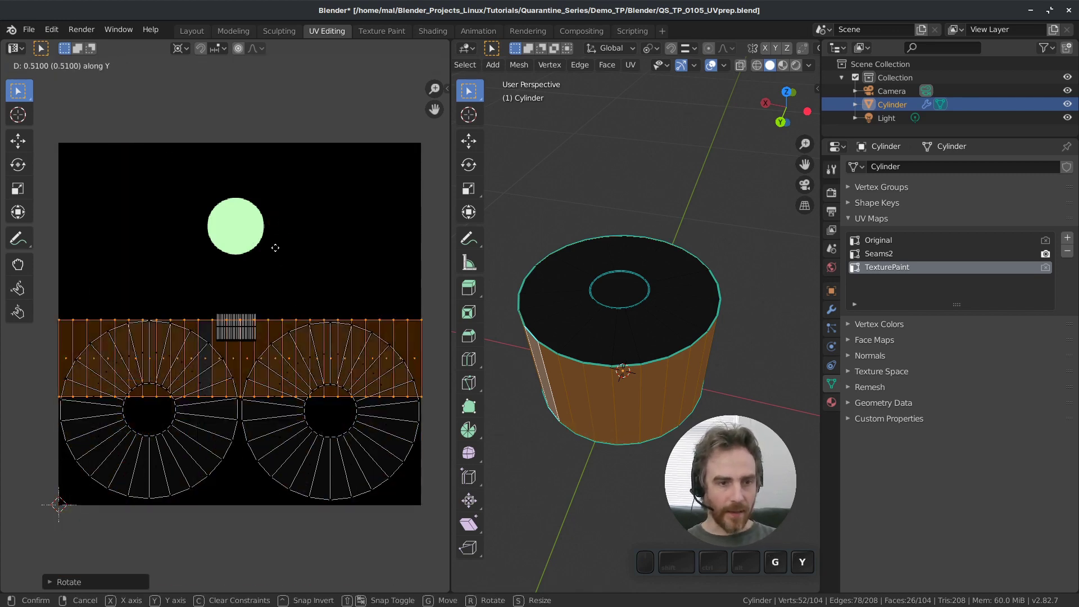
pyautogui.click(276, 203)
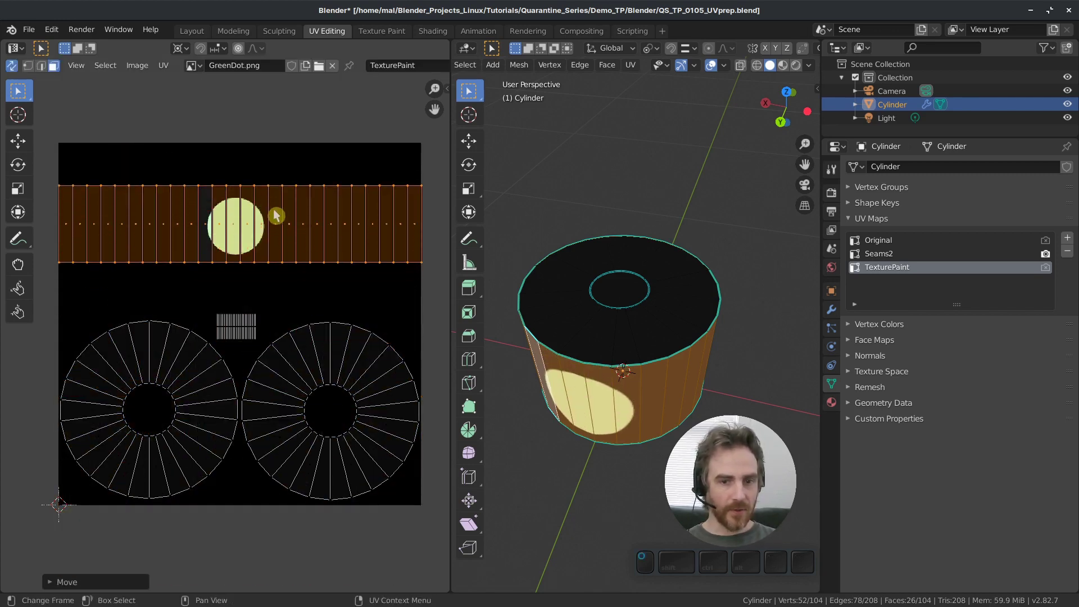
pyautogui.moveTo(604, 405); pyautogui.dragTo(633, 293, button='middle')
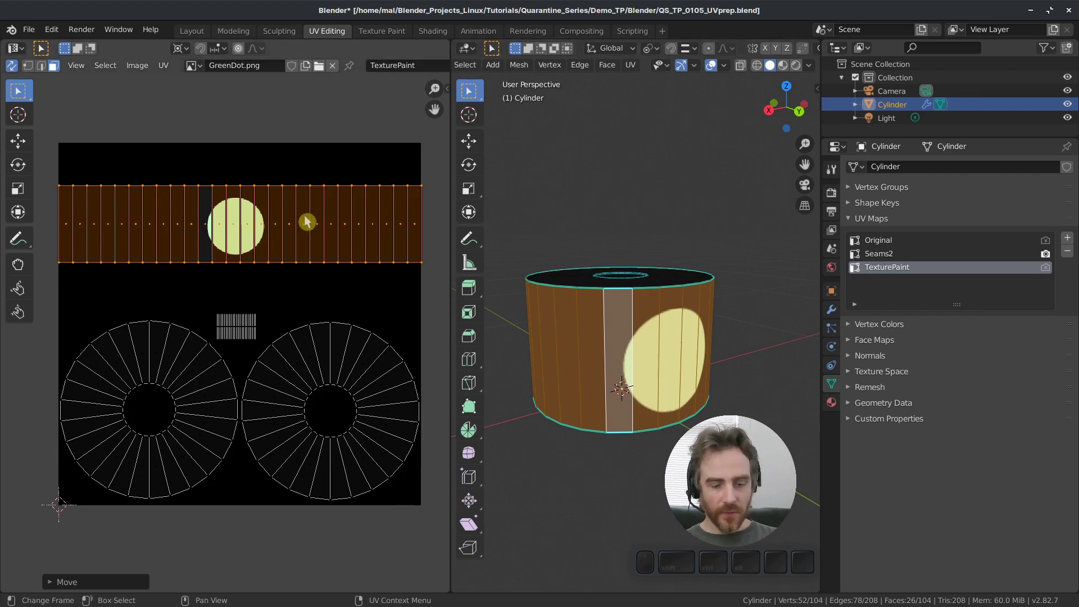
# - With pivot at Bounding Box Center, shrink the outer strip evenly to about 0.95
pyautogui.press('x')
pyautogui.press('s')
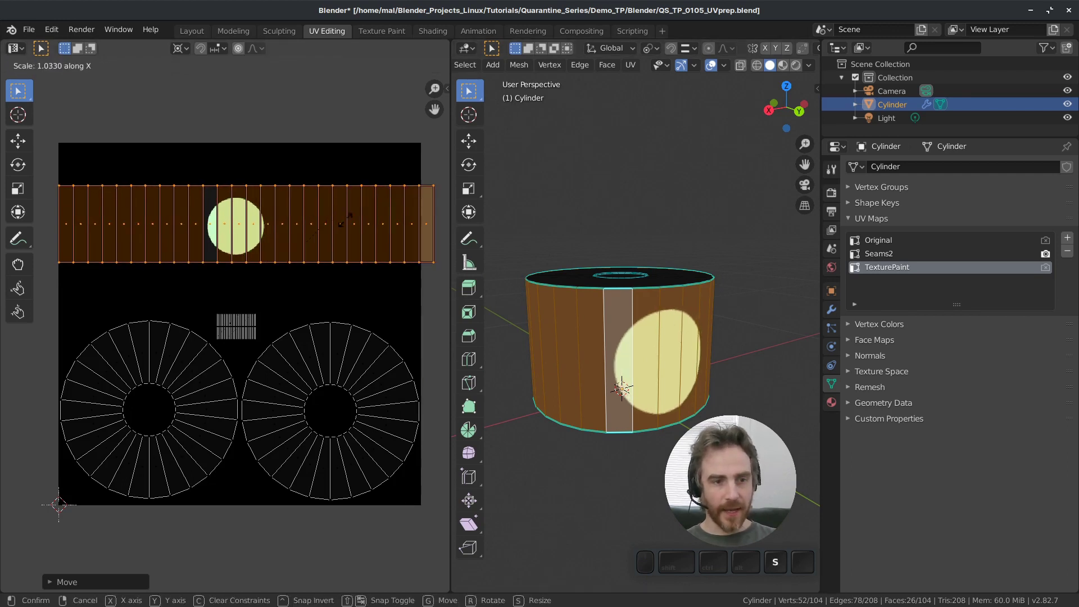
pyautogui.click(368, 224)
pyautogui.click(181, 46)
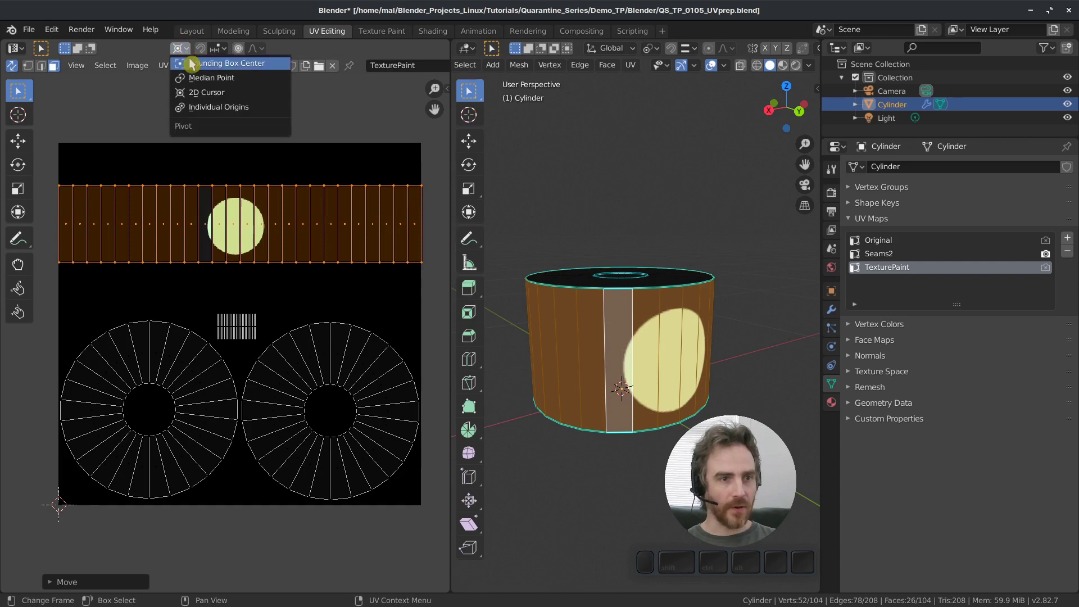
pyautogui.click(193, 65)
pyautogui.press('s')
pyautogui.press('x')
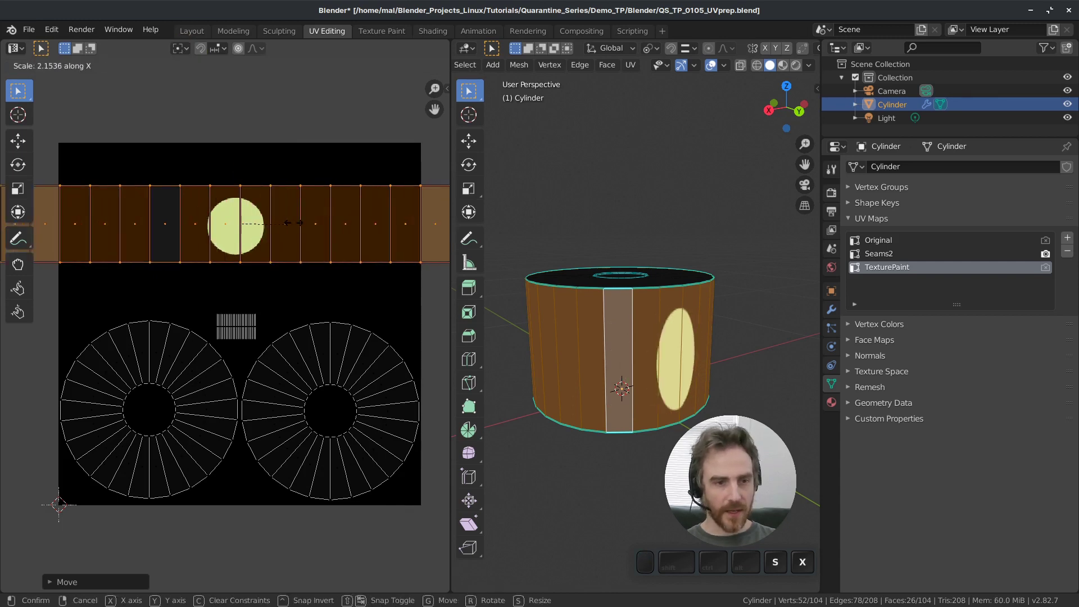
pyautogui.click(305, 225)
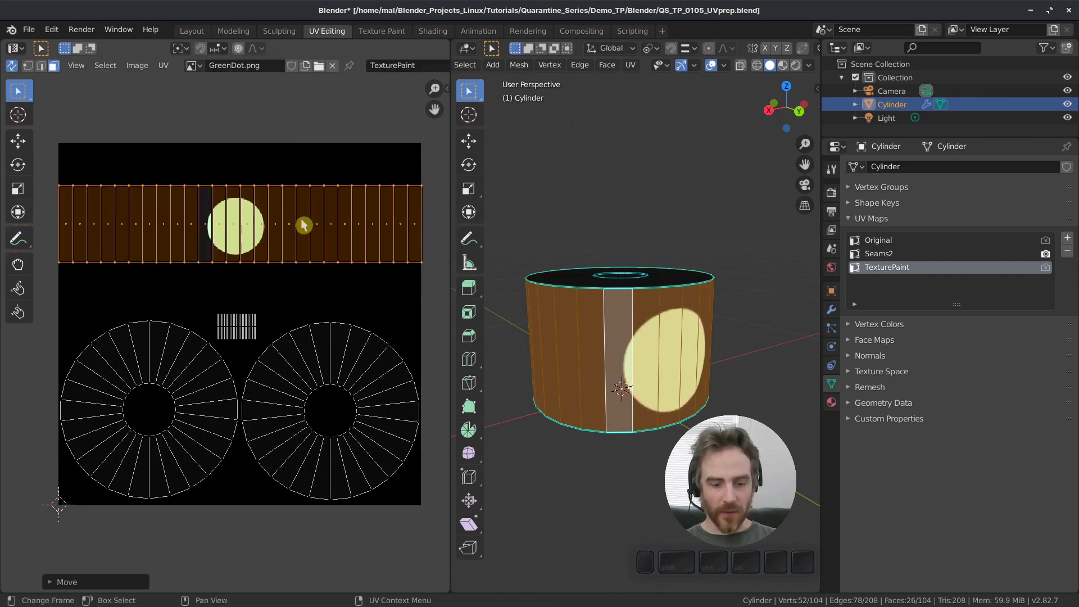
pyautogui.press('s')
pyautogui.press('y')
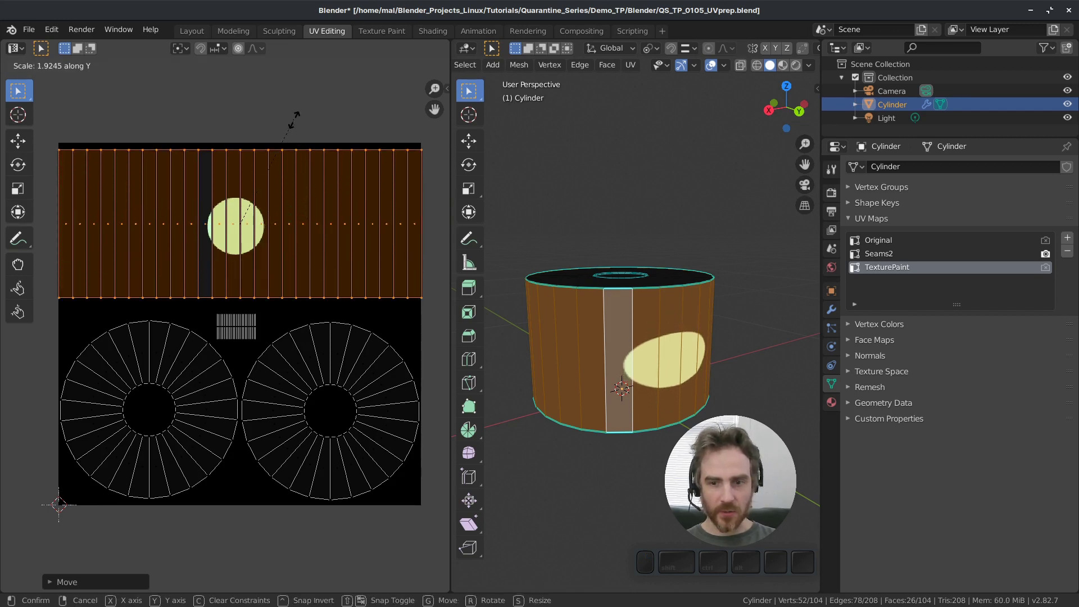
pyautogui.press('Escape')
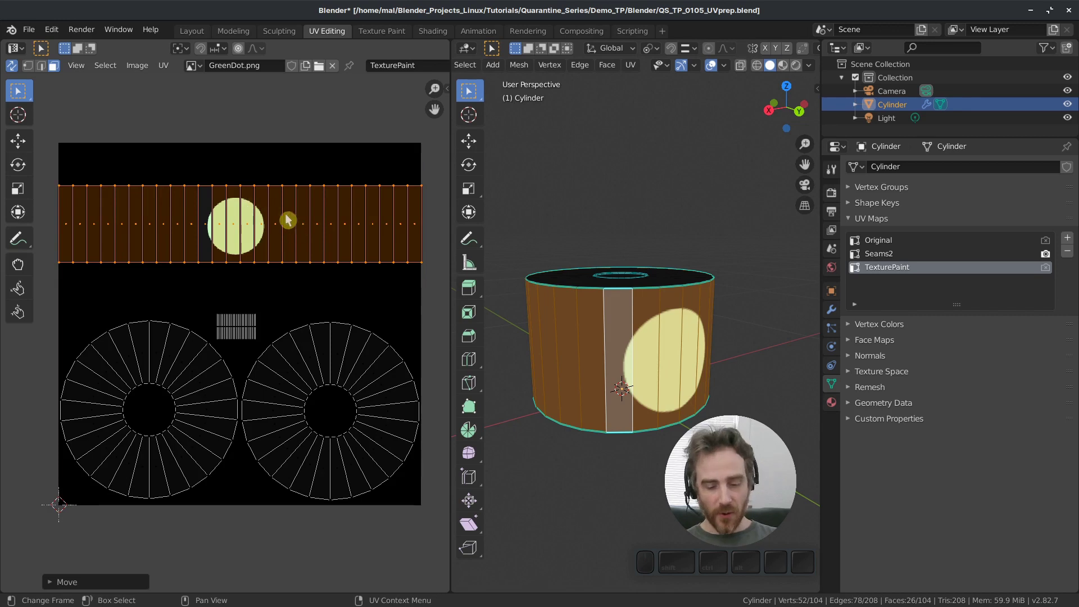
pyautogui.press('s')
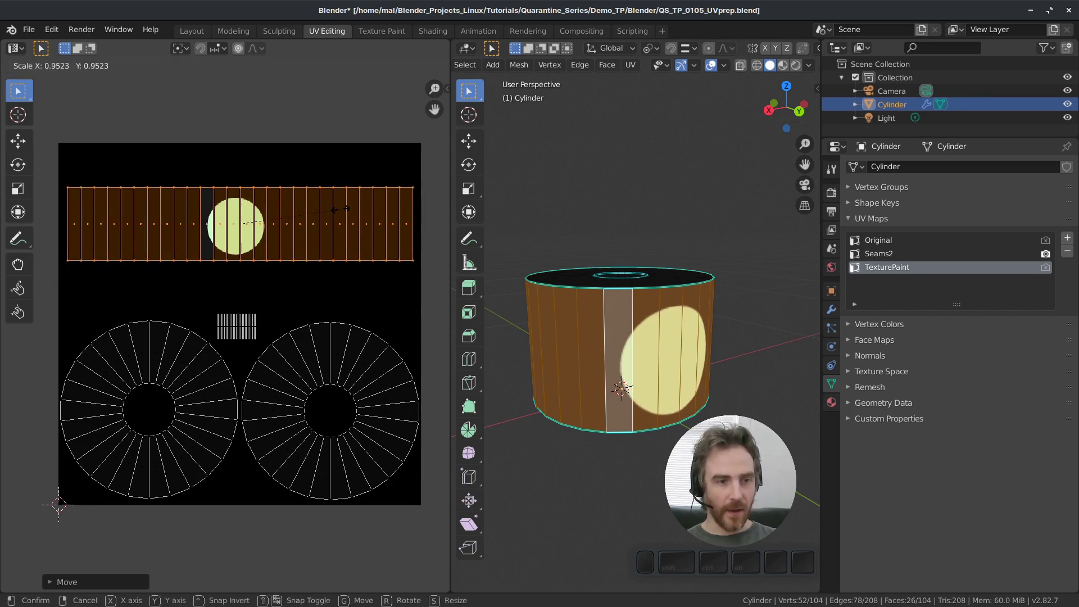
pyautogui.click(340, 209)
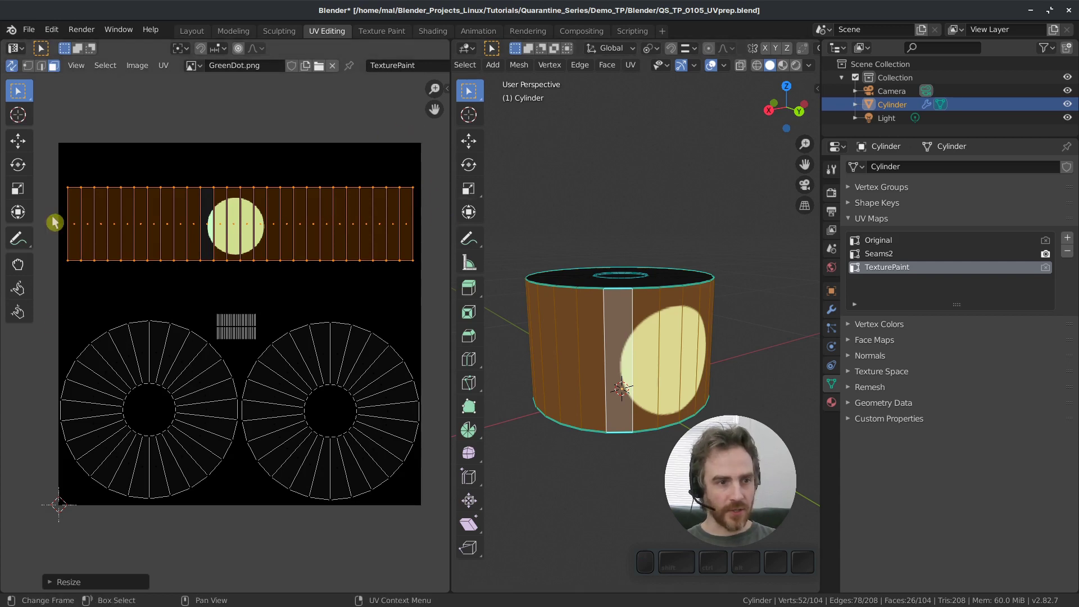
# - Slide the strip vertically up to the image's top edge
pyautogui.press('g')
pyautogui.press('y')
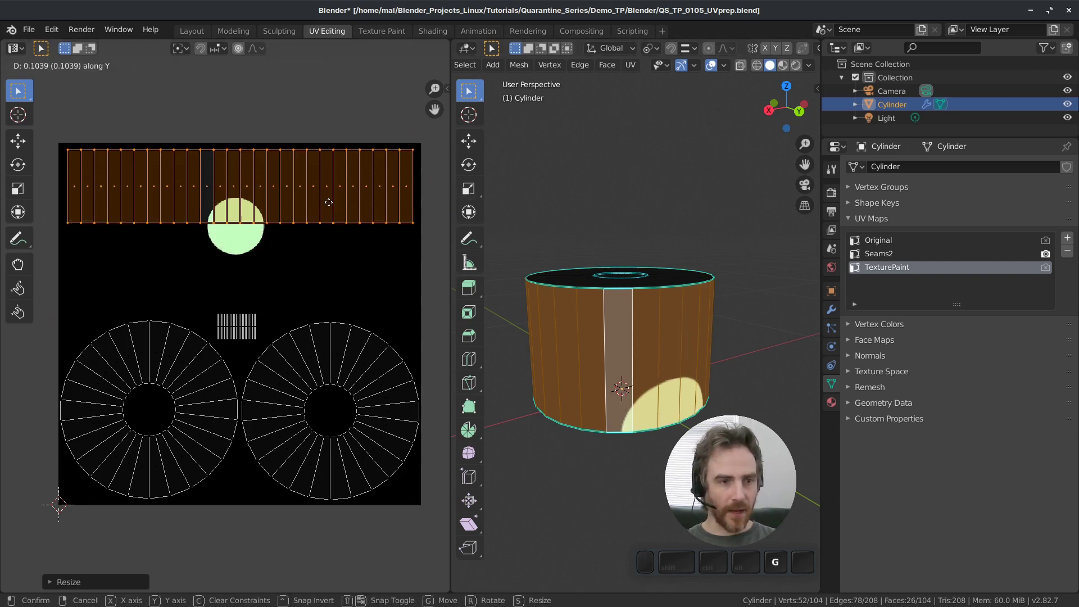
pyautogui.click(325, 207)
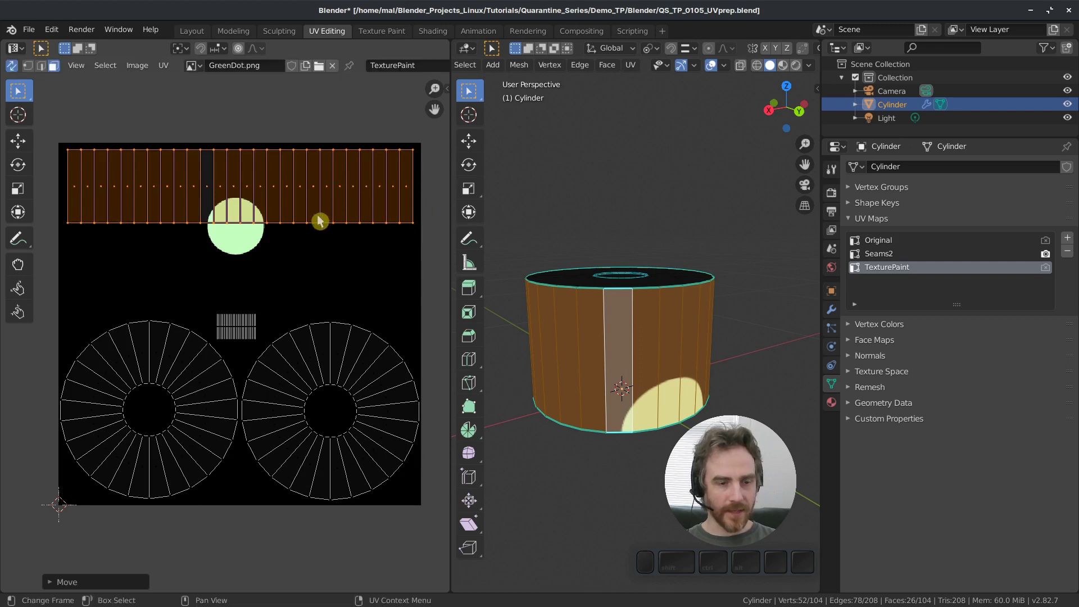
# - Select the whole inner side strip and unwrap it
pyautogui.click(243, 321)
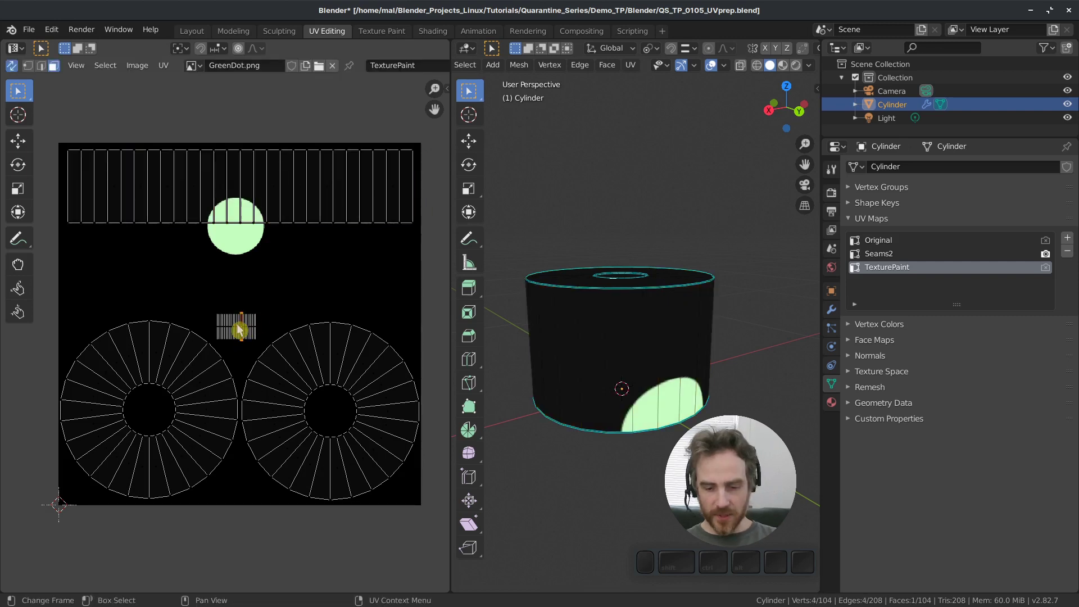
pyautogui.hotkey('ctrl', 'l')
pyautogui.press('u')
pyautogui.click(240, 331)
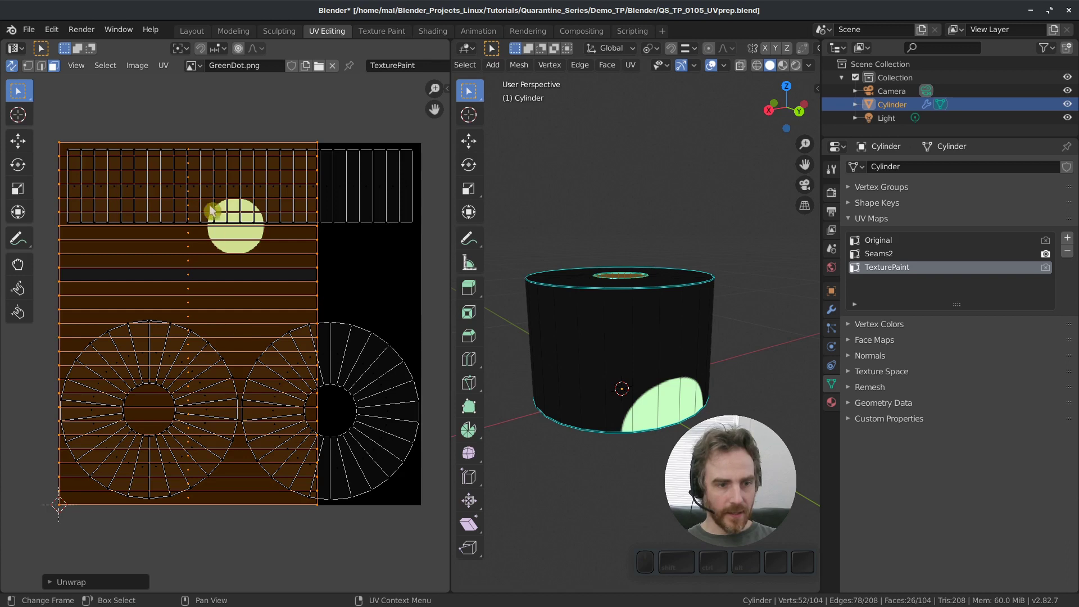
# - Set the pivot to 2D Cursor and reselect the inner strip's whole UV island
pyautogui.click(179, 49)
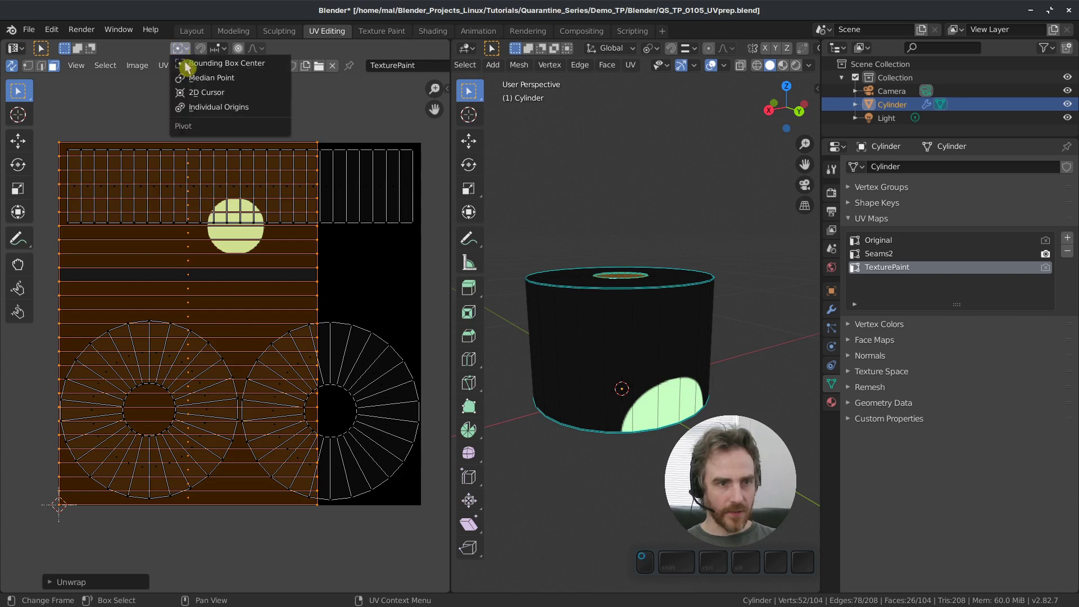
pyautogui.click(194, 101)
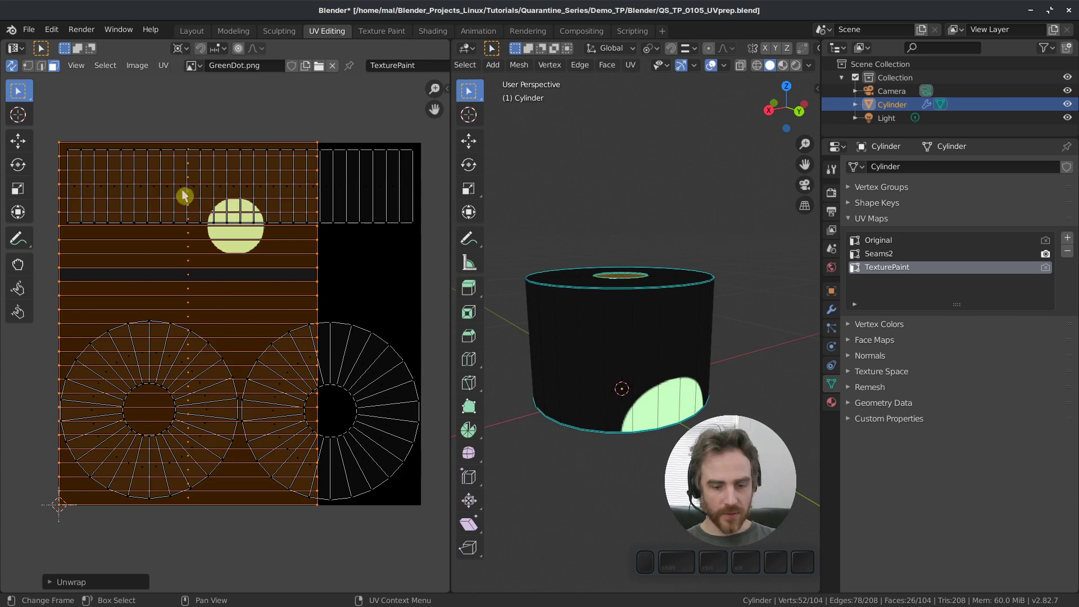
pyautogui.click(153, 114)
pyautogui.click(27, 65)
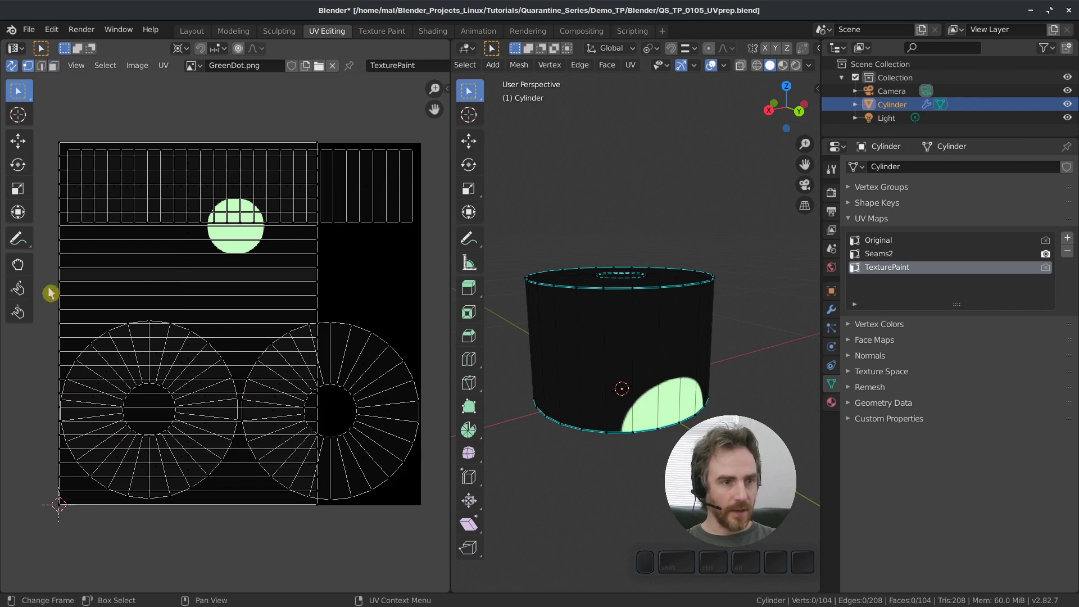
pyautogui.moveTo(53, 273); pyautogui.dragTo(96, 313)
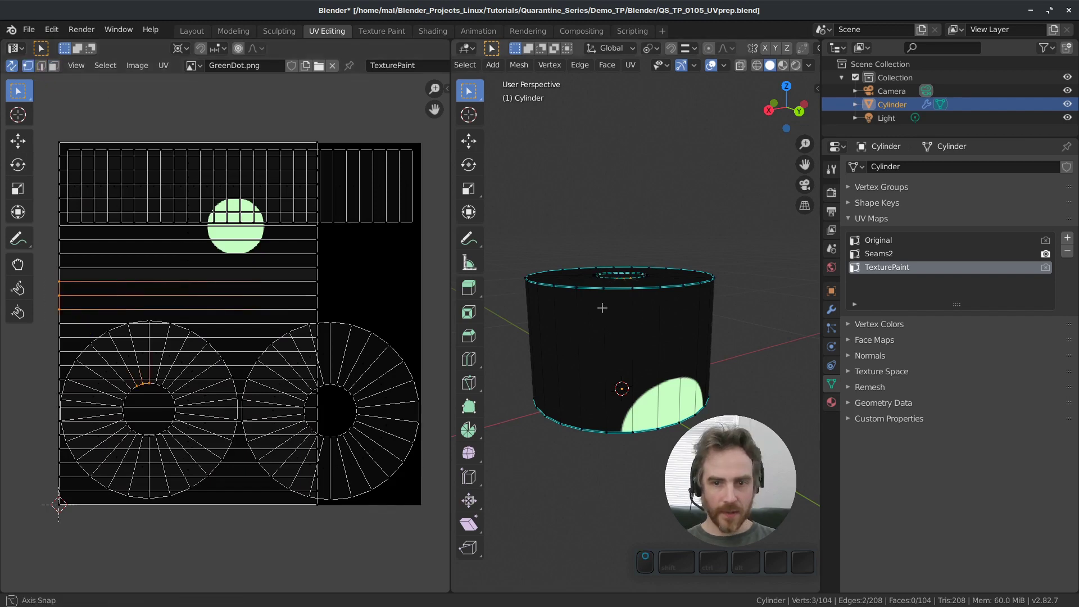
pyautogui.moveTo(618, 255); pyautogui.dragTo(619, 287, button='middle')
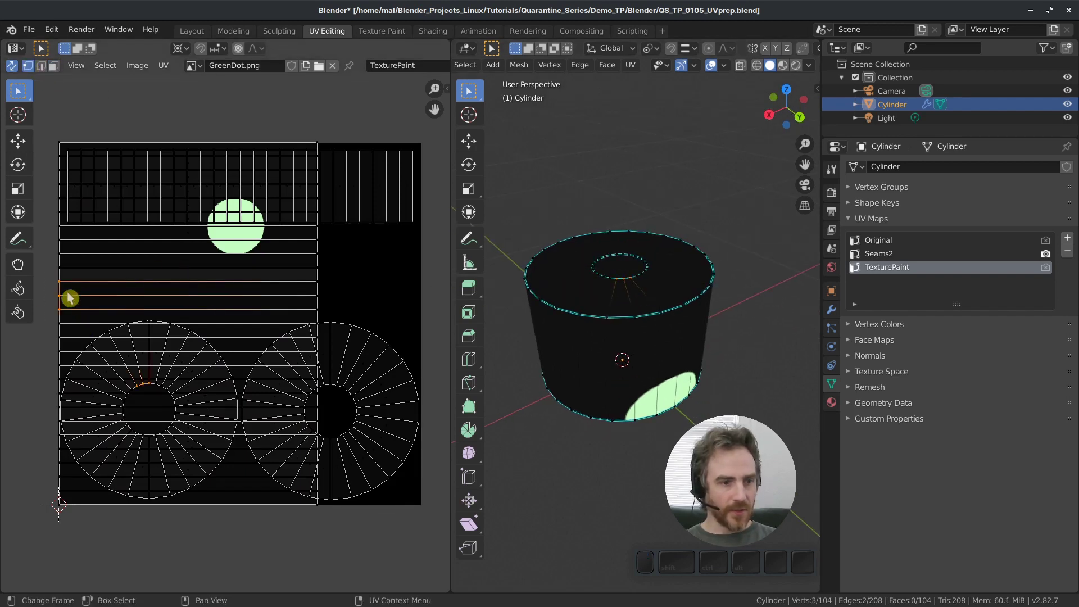
pyautogui.click(53, 65)
pyautogui.press('l')
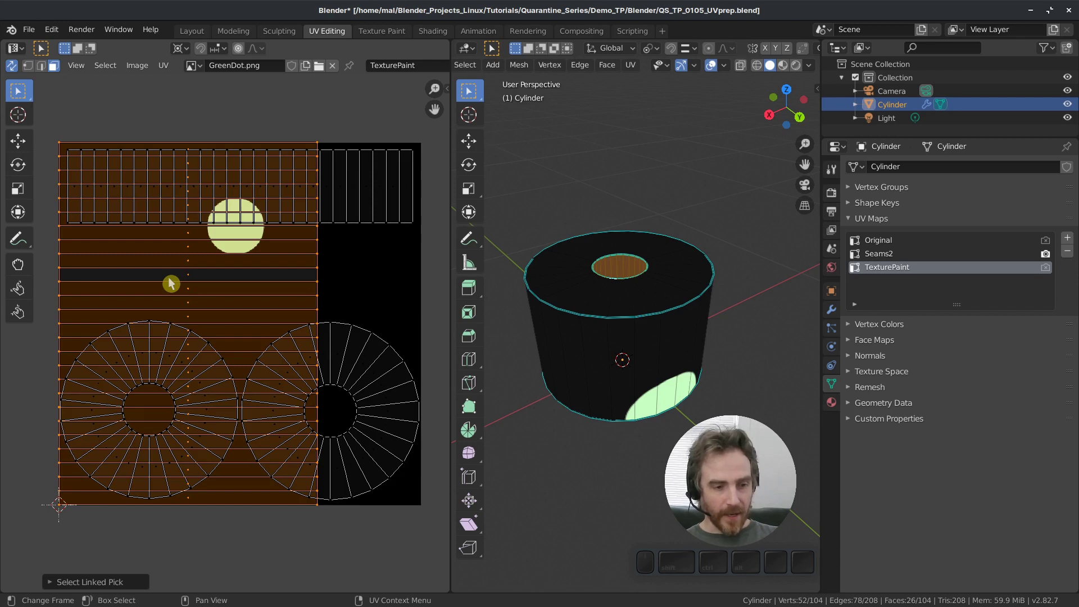
# - Rotate the inner strip 90° and move it vertically upward
pyautogui.press('r')
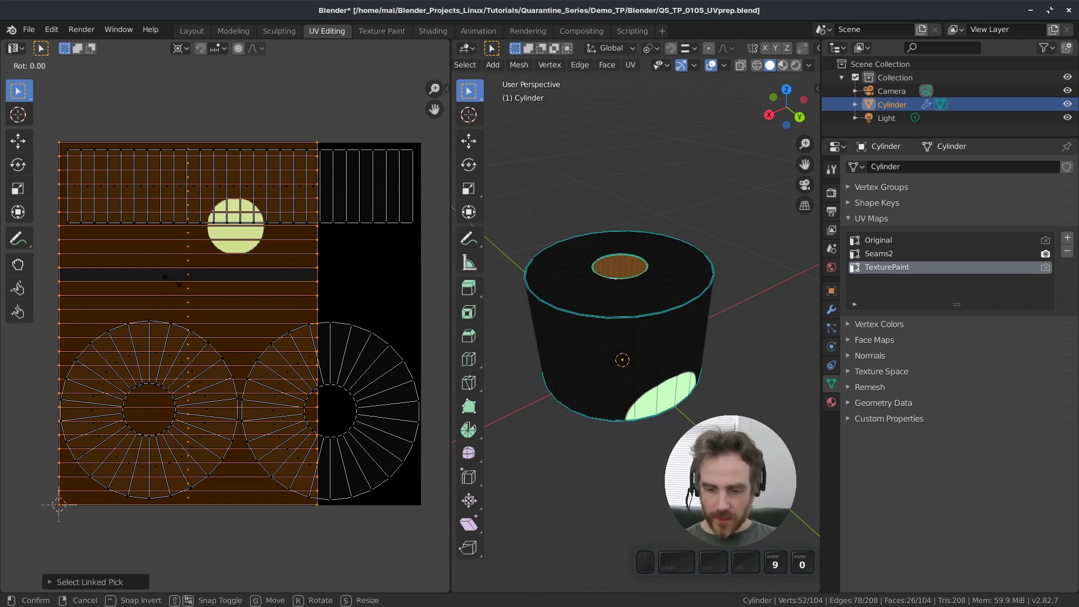
pyautogui.click(268, 485)
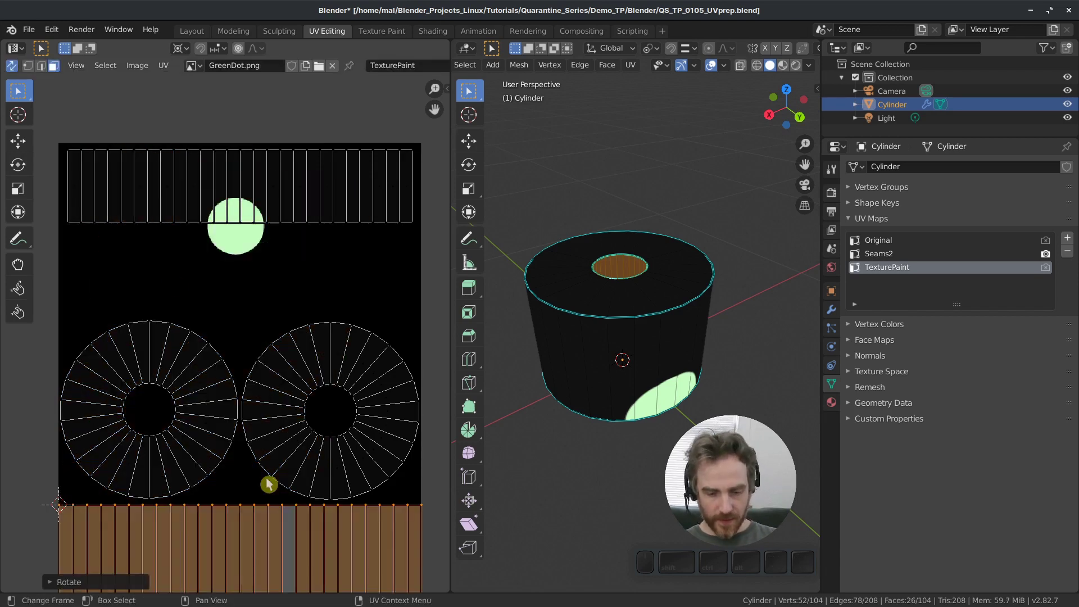
pyautogui.press('g')
pyautogui.press('y')
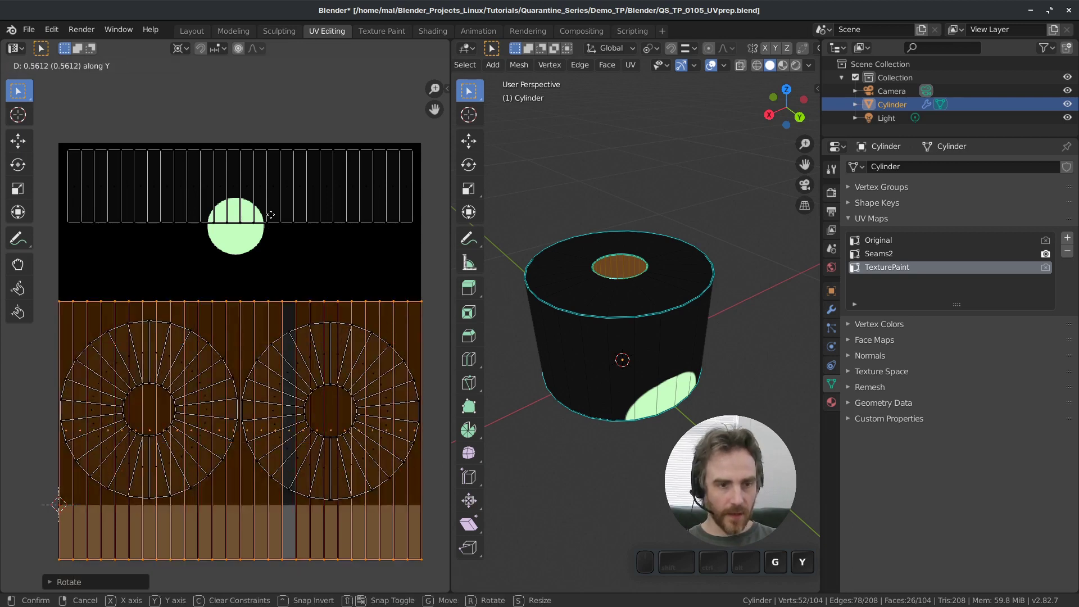
pyautogui.click(276, 133)
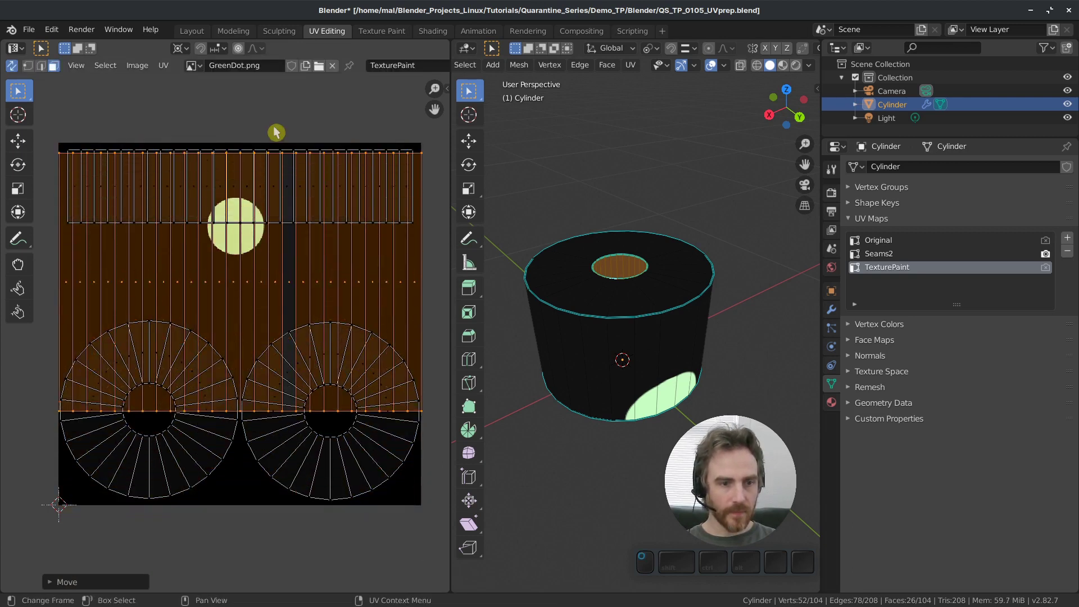
# - Shrink the inner strip around its bounding box center into a small block below the dot
pyautogui.click(180, 50)
pyautogui.click(191, 63)
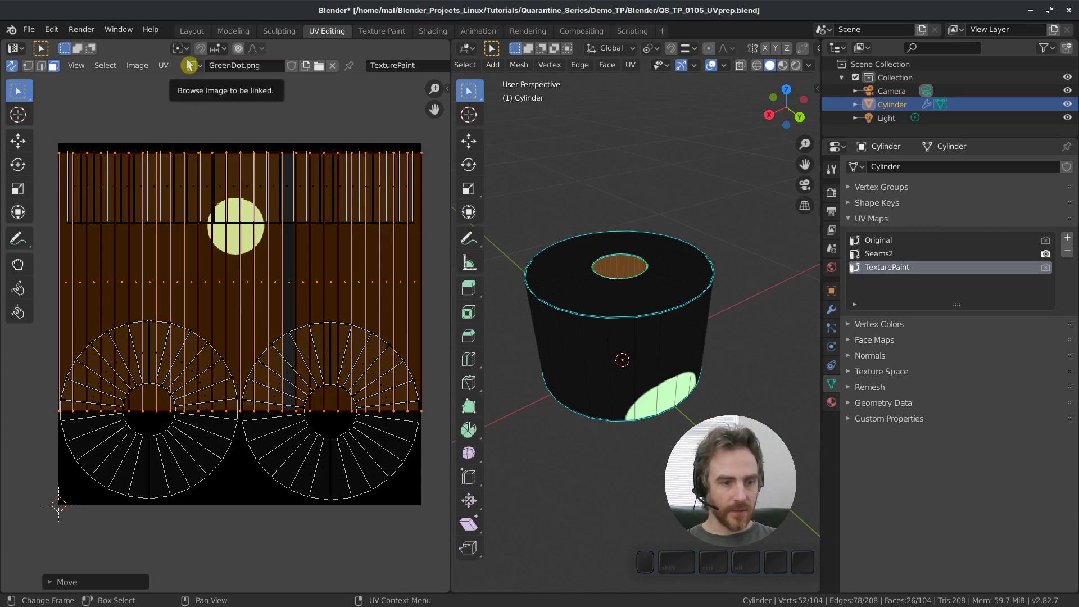
pyautogui.press('s')
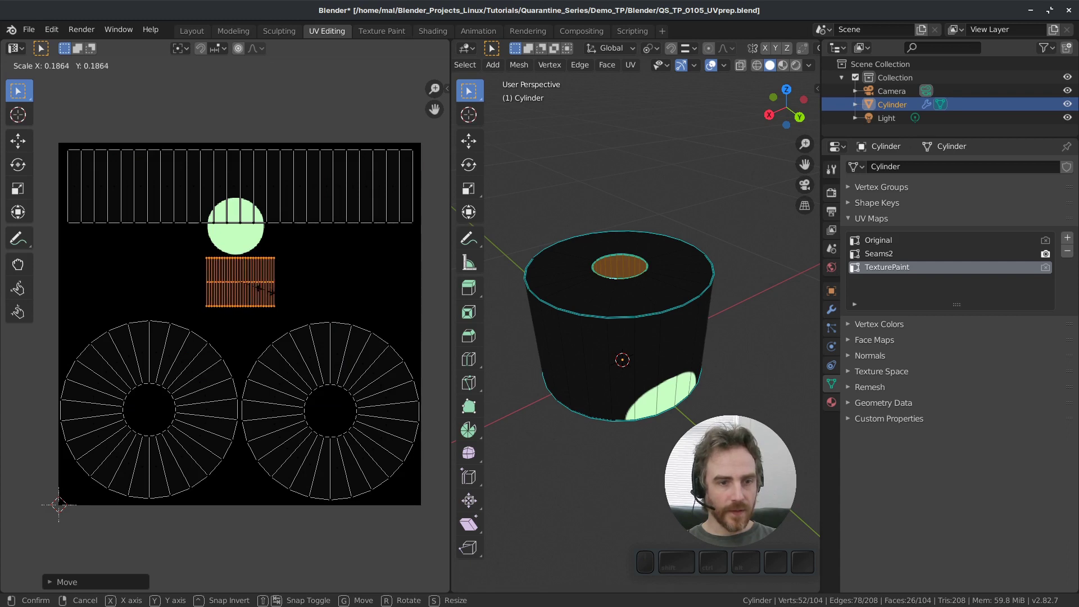
pyautogui.click(302, 306)
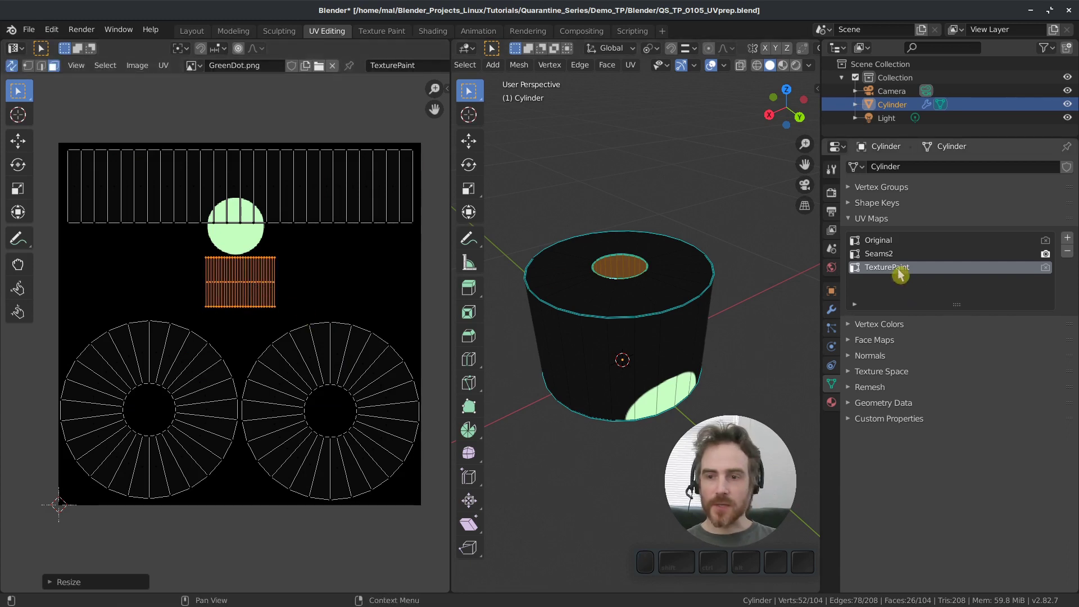
pyautogui.click(883, 258)
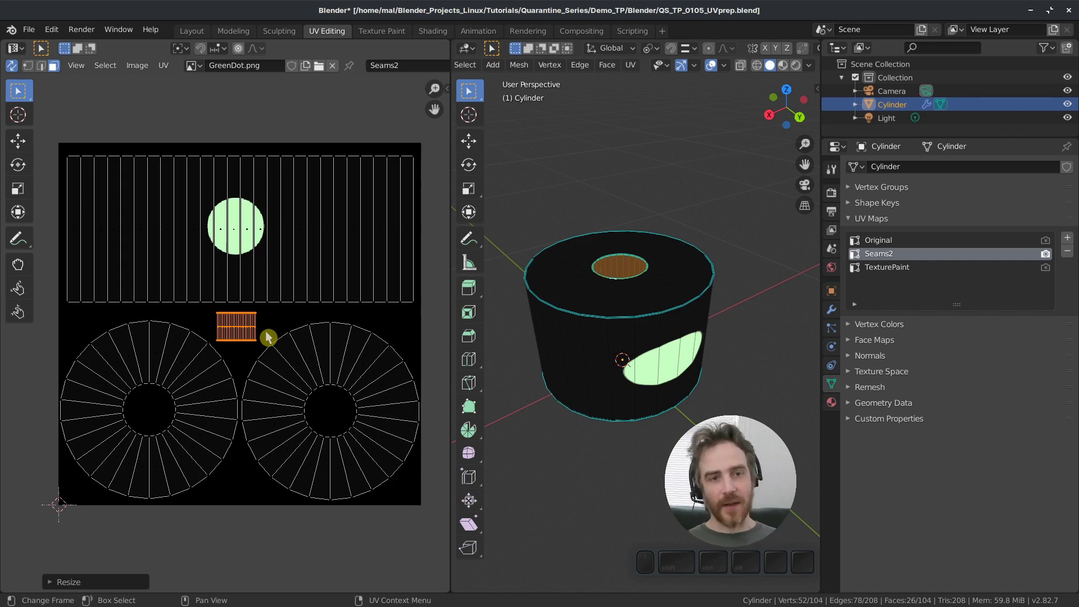
pyautogui.click(884, 268)
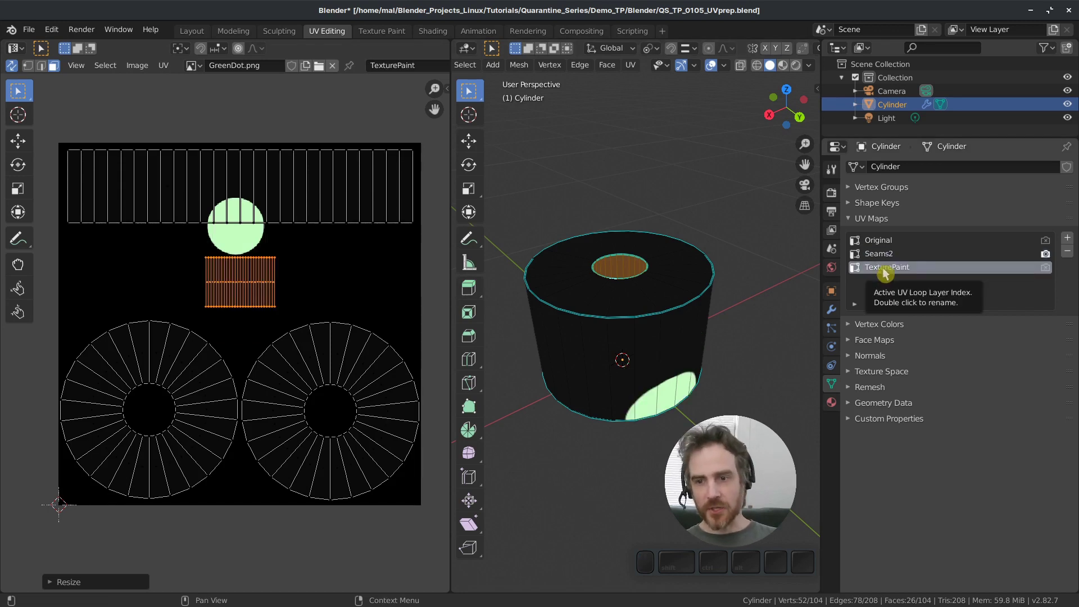
pyautogui.click(383, 33)
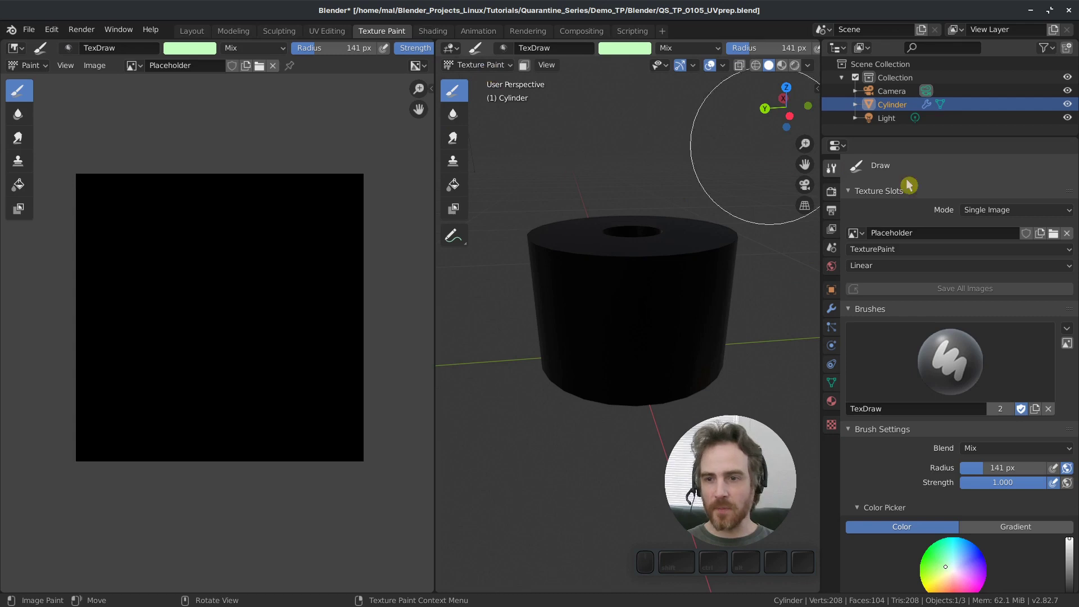
# - In Texture Slots, keep Placeholder as the paint image and choose the TexturePaint UV map
pyautogui.click(857, 232)
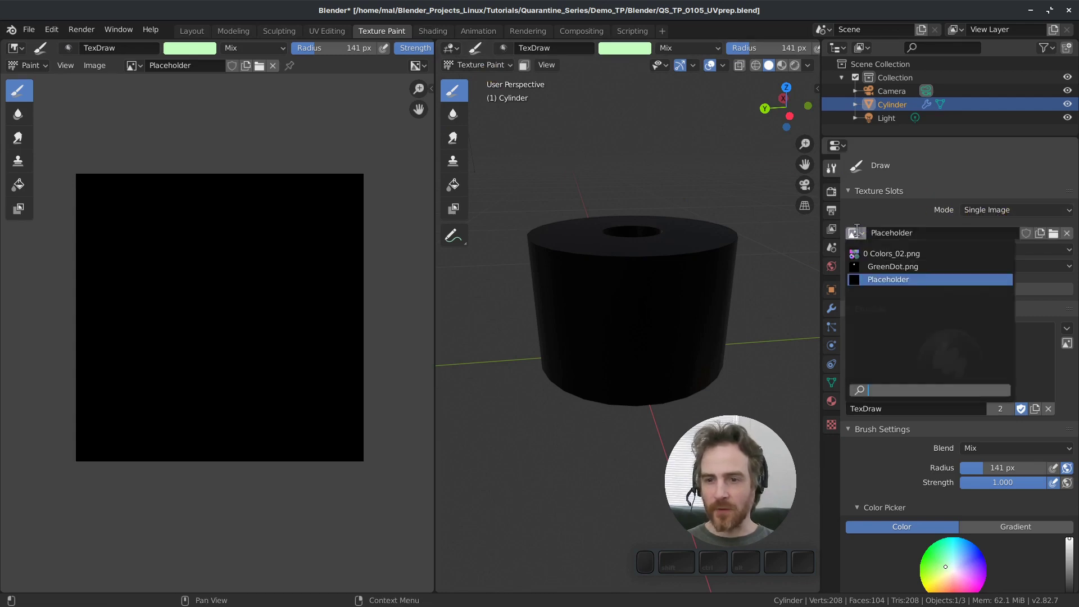
pyautogui.click(877, 279)
pyautogui.click(889, 249)
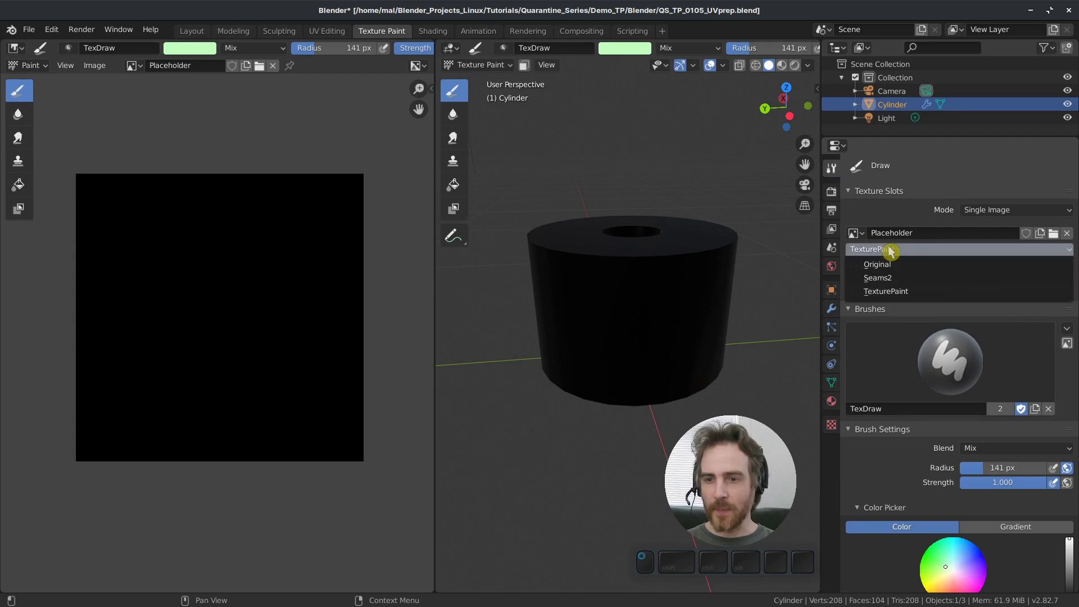
pyautogui.click(903, 293)
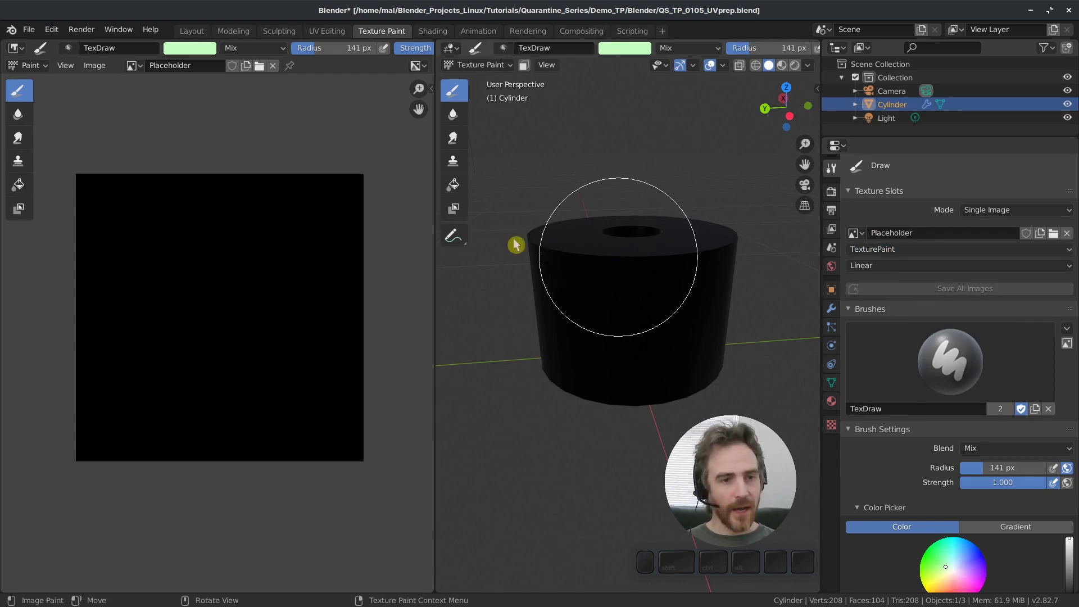
# - Turn on Display Texture Paint UVs in the image View menu
pyautogui.click(65, 66)
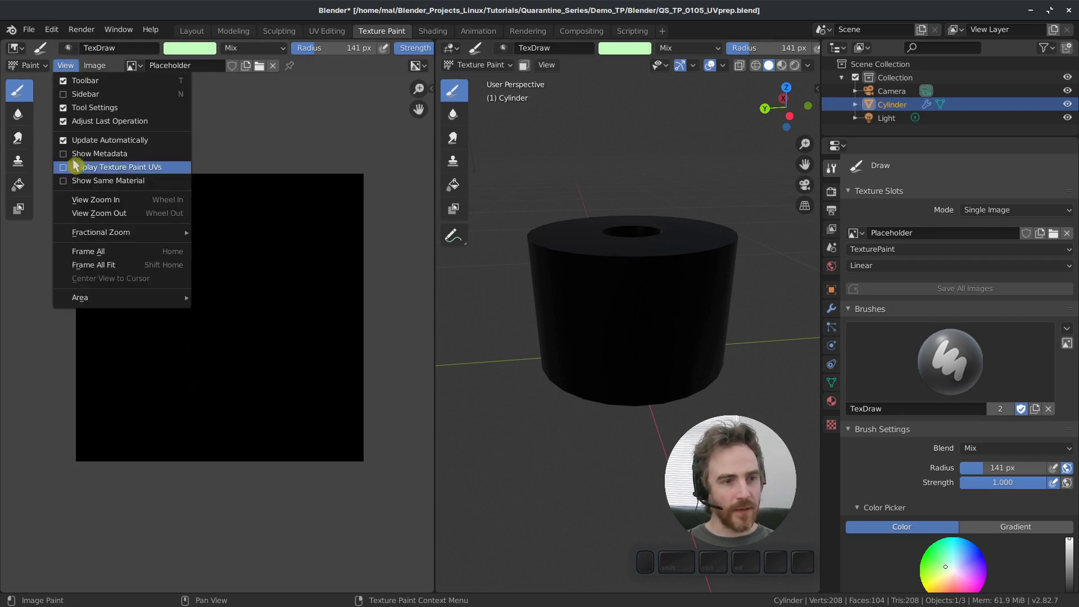
pyautogui.click(88, 168)
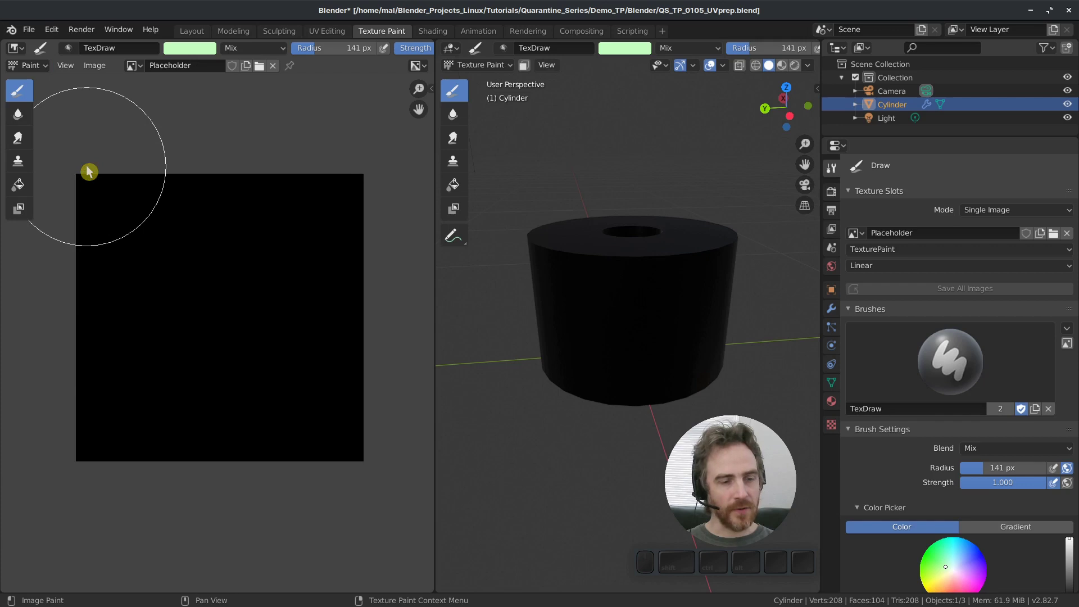
pyautogui.click(66, 67)
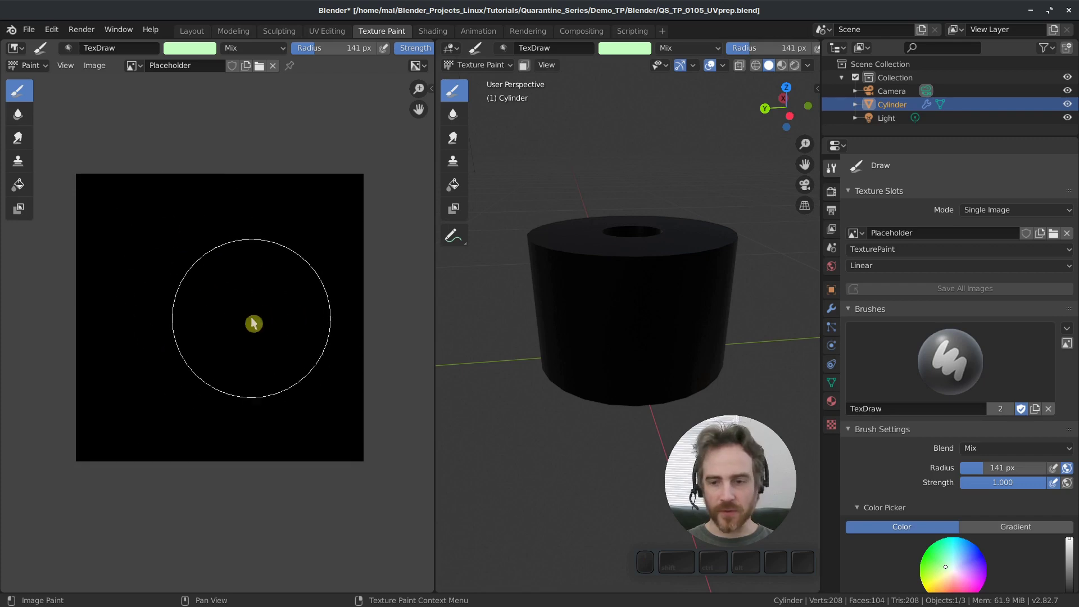
pyautogui.click(832, 385)
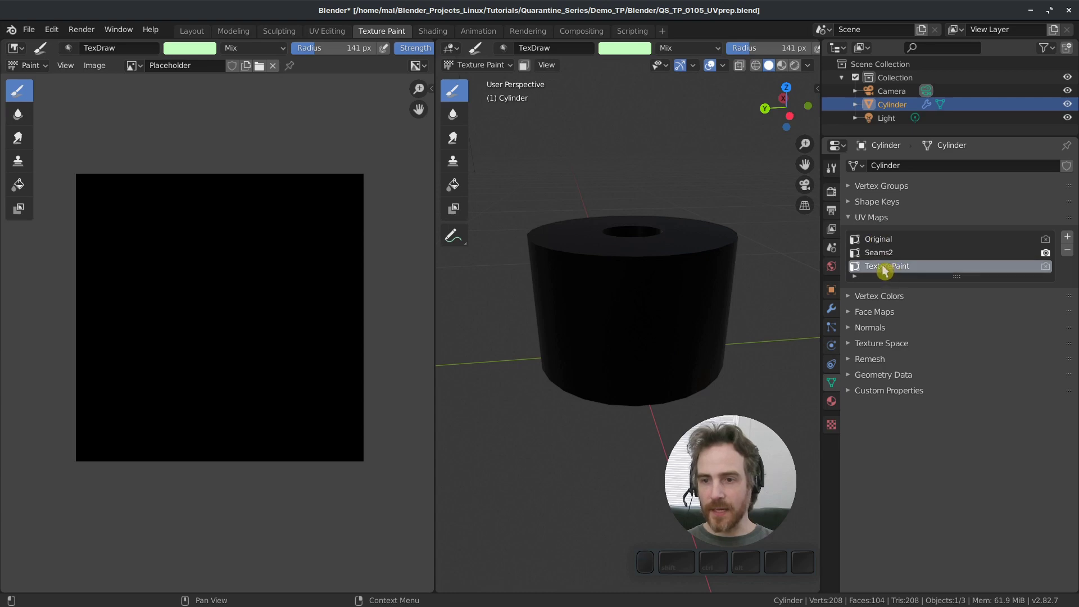
# - Mark TexturePaint as the render UV map and return to the UV Editing workspace
pyautogui.click(1045, 266)
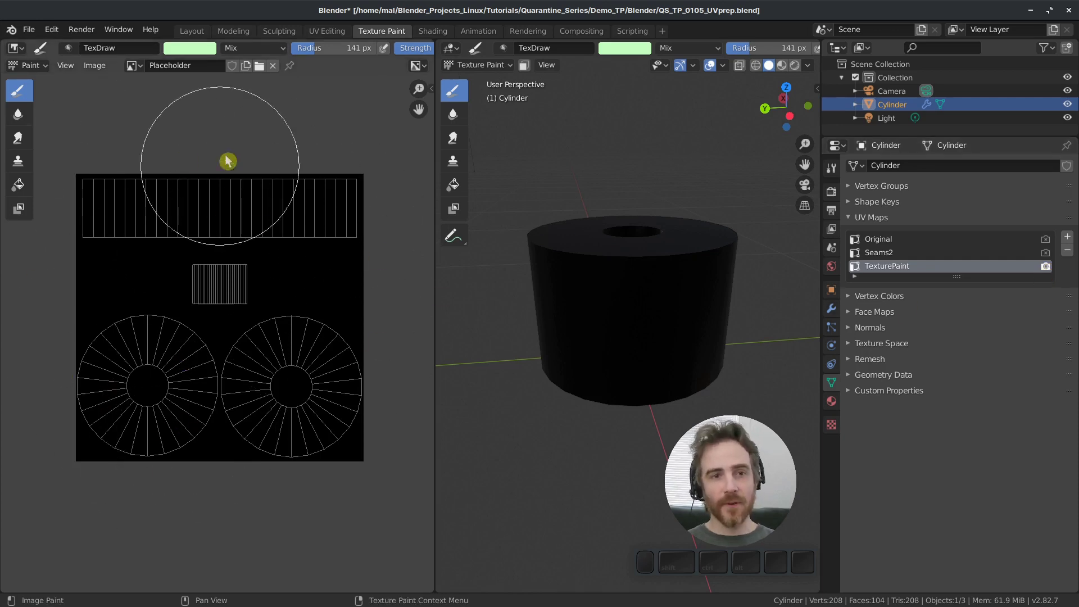
pyautogui.click(326, 30)
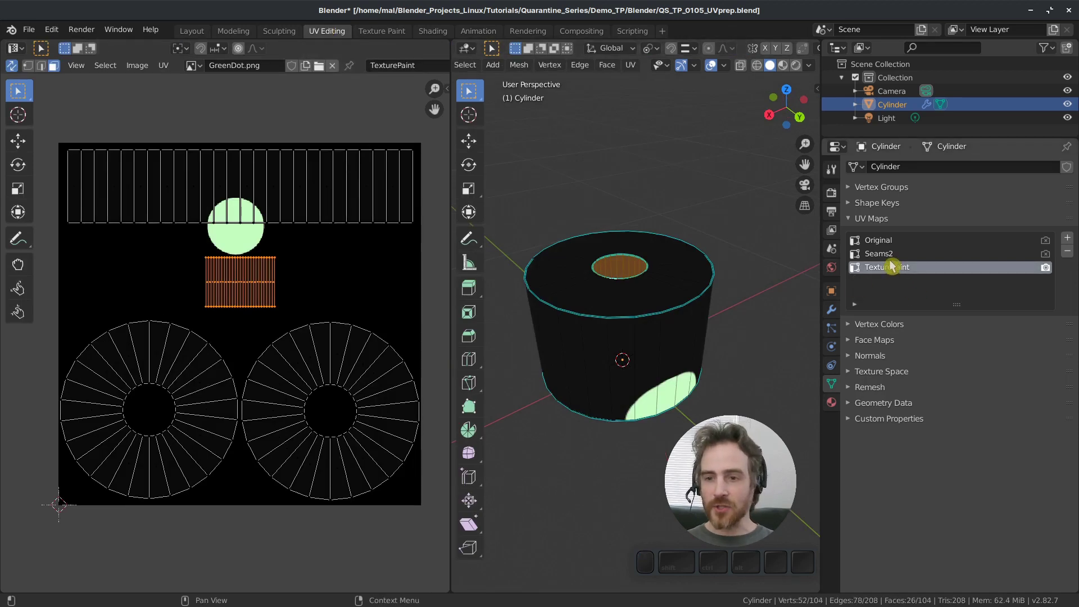
pyautogui.keyDown('ctrl'); pyautogui.scroll(1, 893, 270); pyautogui.keyUp('ctrl')
pyautogui.keyDown('ctrl'); pyautogui.scroll(-1, 896, 271); pyautogui.keyUp('ctrl')
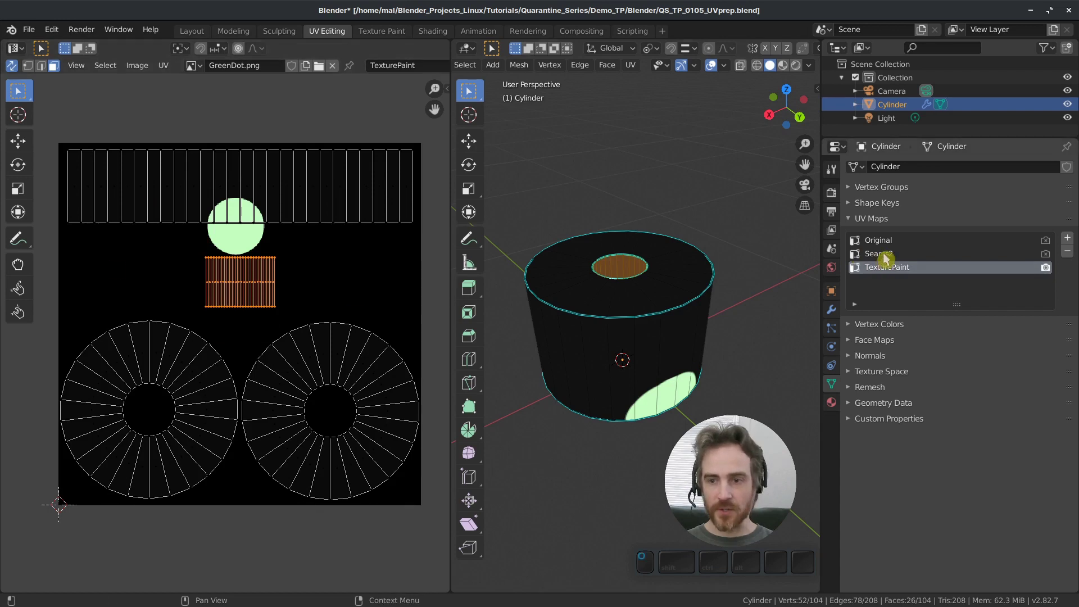
pyautogui.keyDown('ctrl'); pyautogui.scroll(1, 885, 258); pyautogui.keyUp('ctrl')
pyautogui.keyDown('ctrl'); pyautogui.scroll(-1, 886, 257); pyautogui.keyUp('ctrl')
pyautogui.keyDown('ctrl'); pyautogui.scroll(1, 887, 265); pyautogui.keyUp('ctrl')
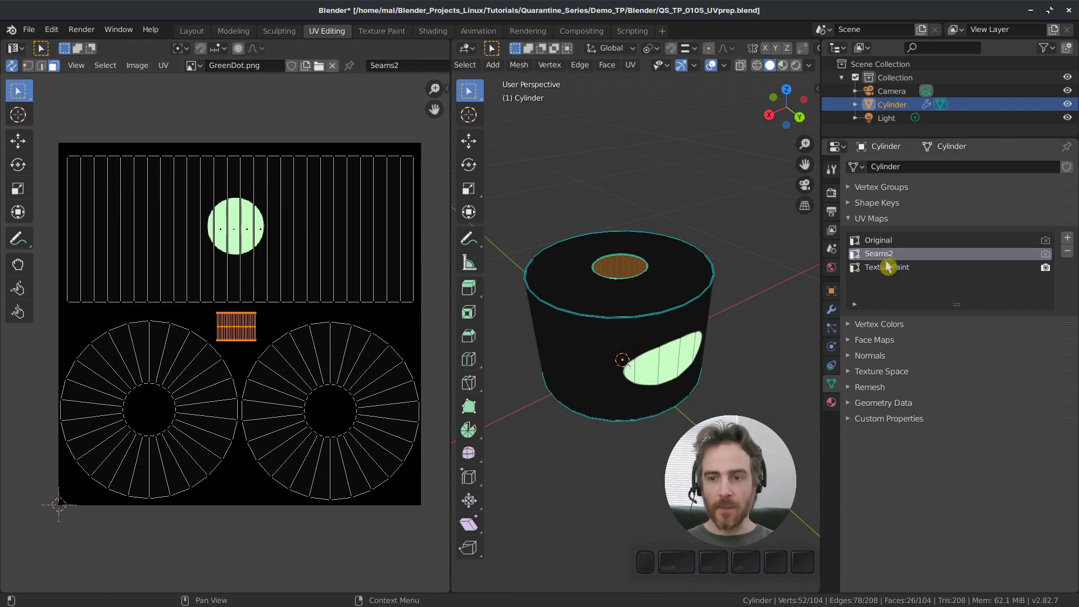
pyautogui.keyDown('ctrl'); pyautogui.scroll(-1, 886, 258); pyautogui.keyUp('ctrl')
pyautogui.keyDown('ctrl'); pyautogui.scroll(1, 885, 250); pyautogui.keyUp('ctrl')
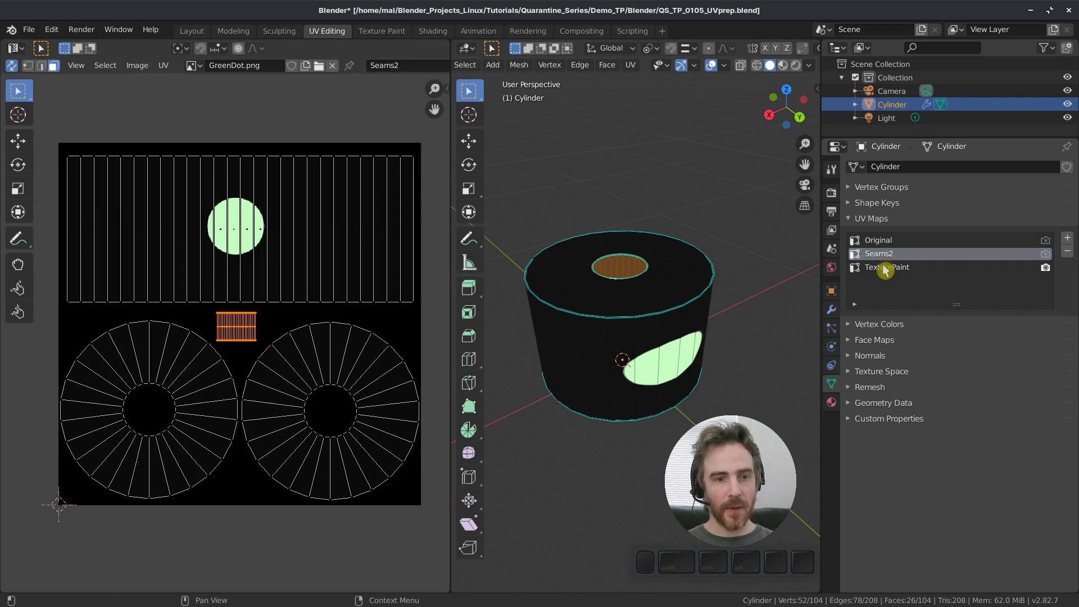
pyautogui.keyDown('ctrl'); pyautogui.scroll(-1, 888, 269); pyautogui.keyUp('ctrl')
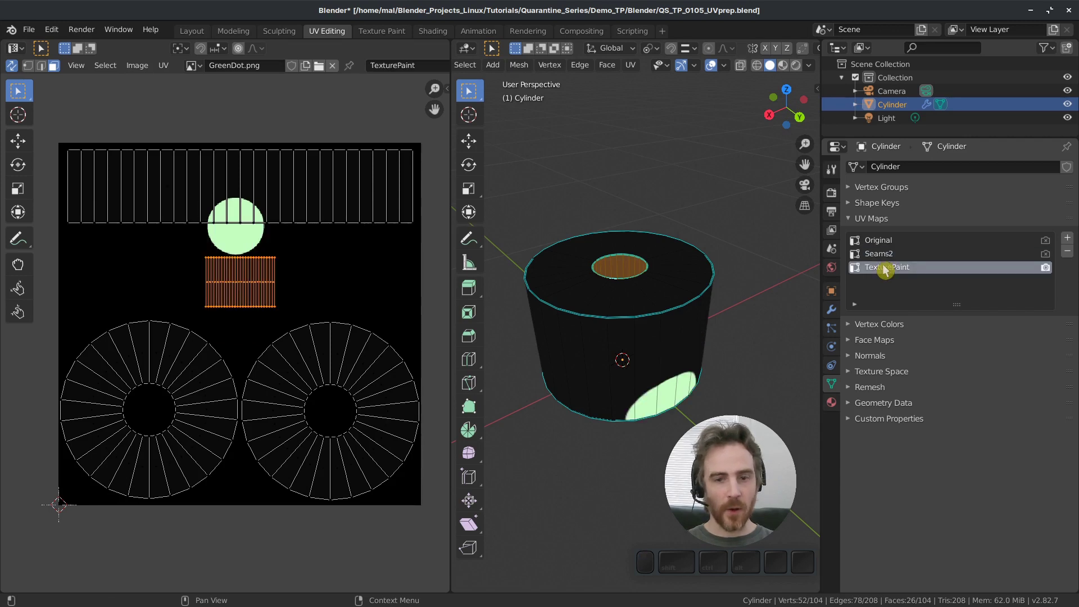
pyautogui.click(1046, 269)
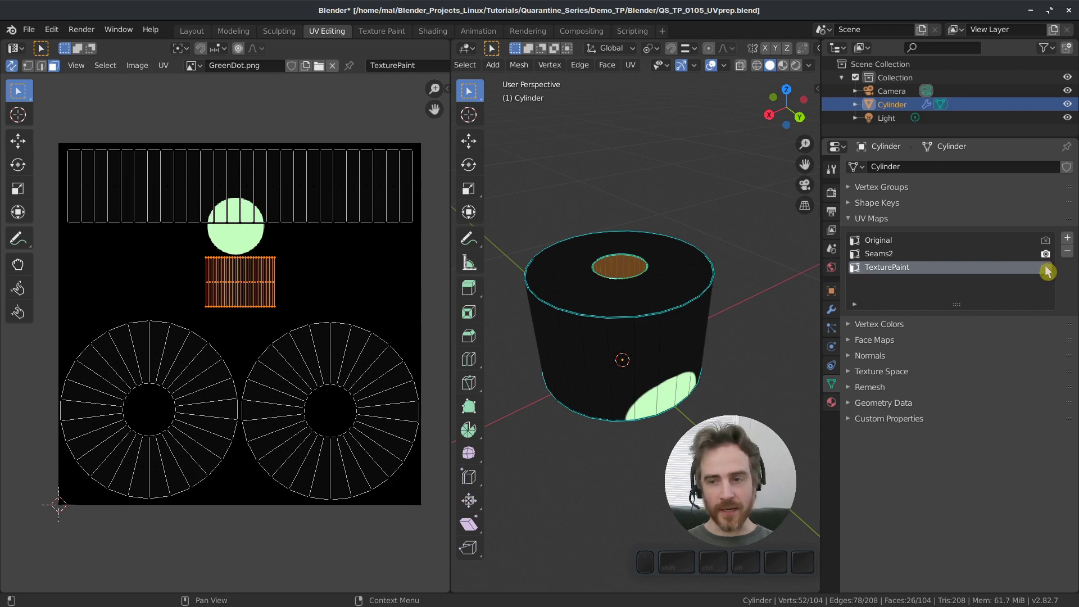
pyautogui.click(382, 31)
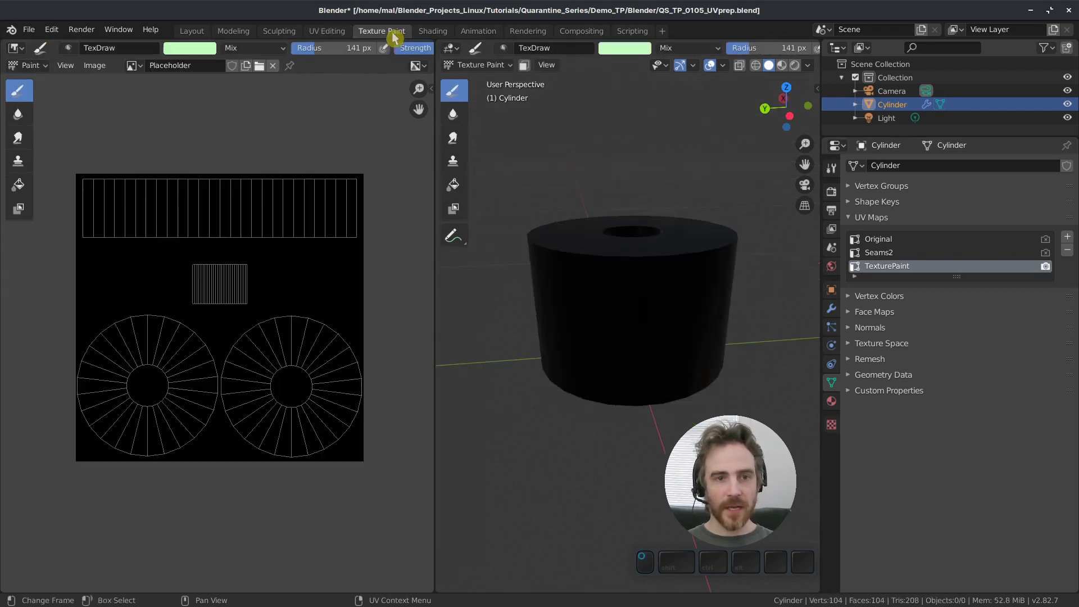
pyautogui.click(1046, 268)
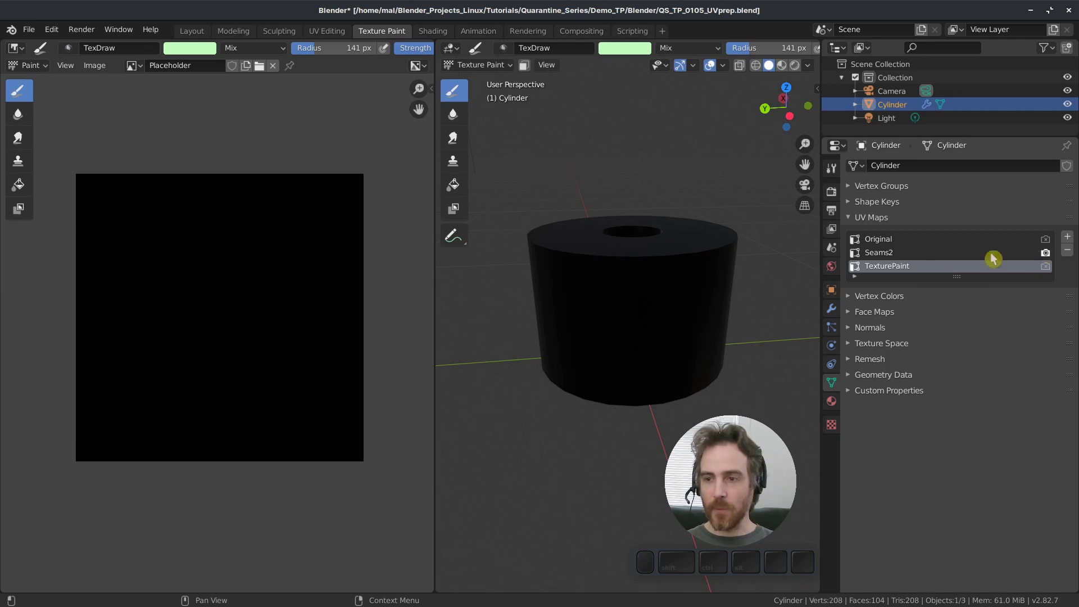
pyautogui.click(887, 256)
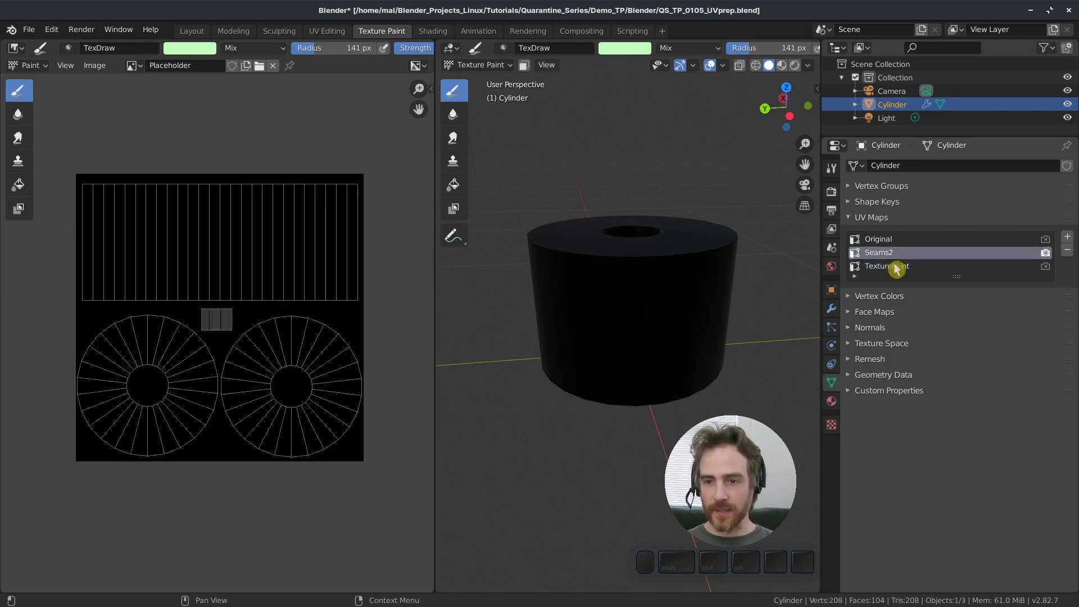
pyautogui.click(975, 265)
pyautogui.click(1047, 269)
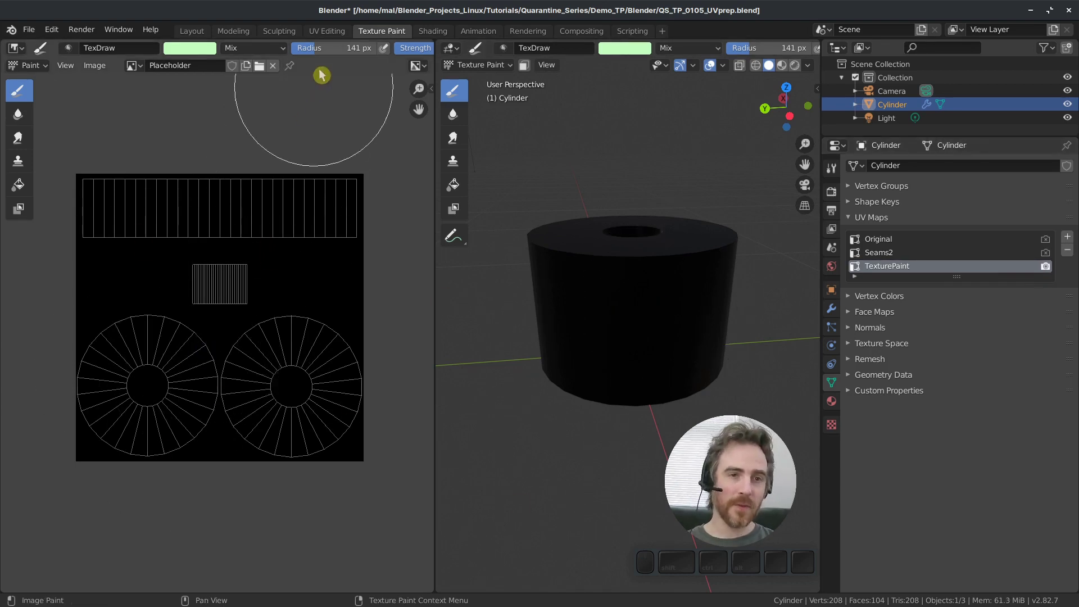
pyautogui.click(326, 35)
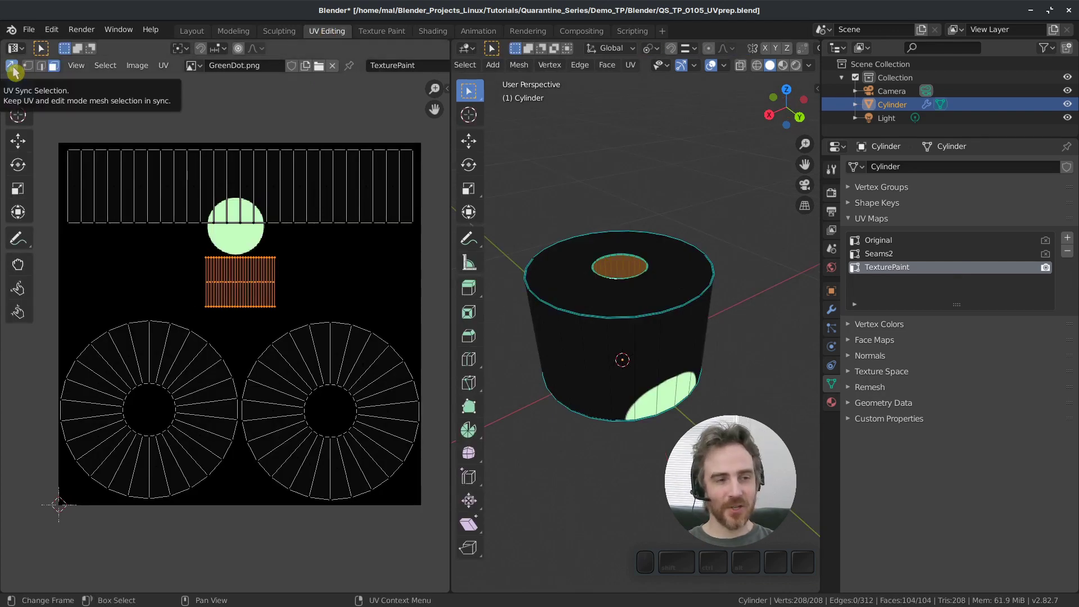
# - Turn off UV Sync Selection, then in Edit Mode select only the outer side face loop
pyautogui.click(11, 66)
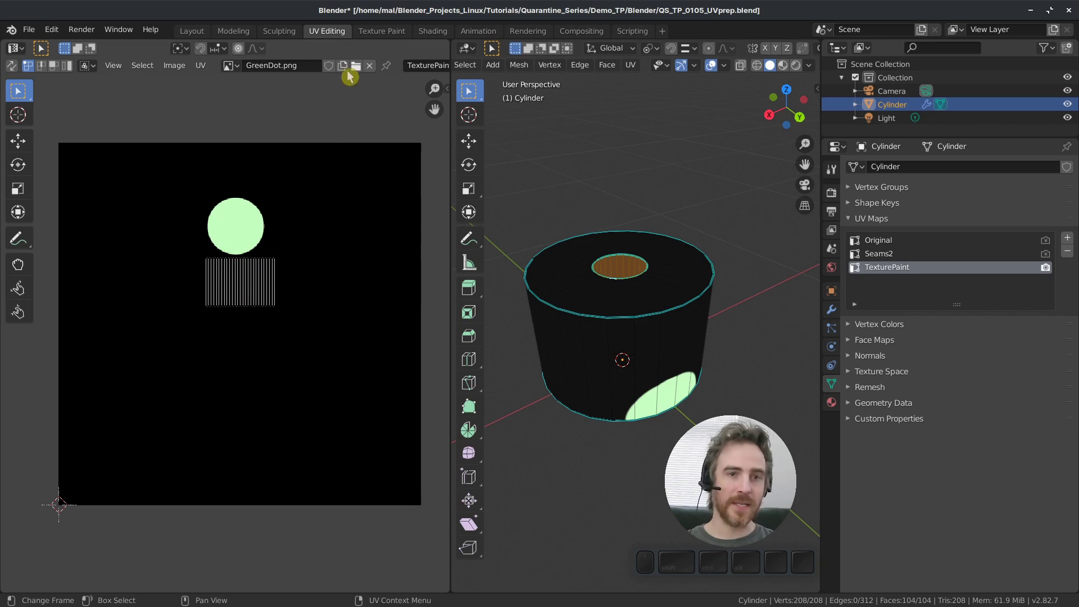
pyautogui.click(382, 32)
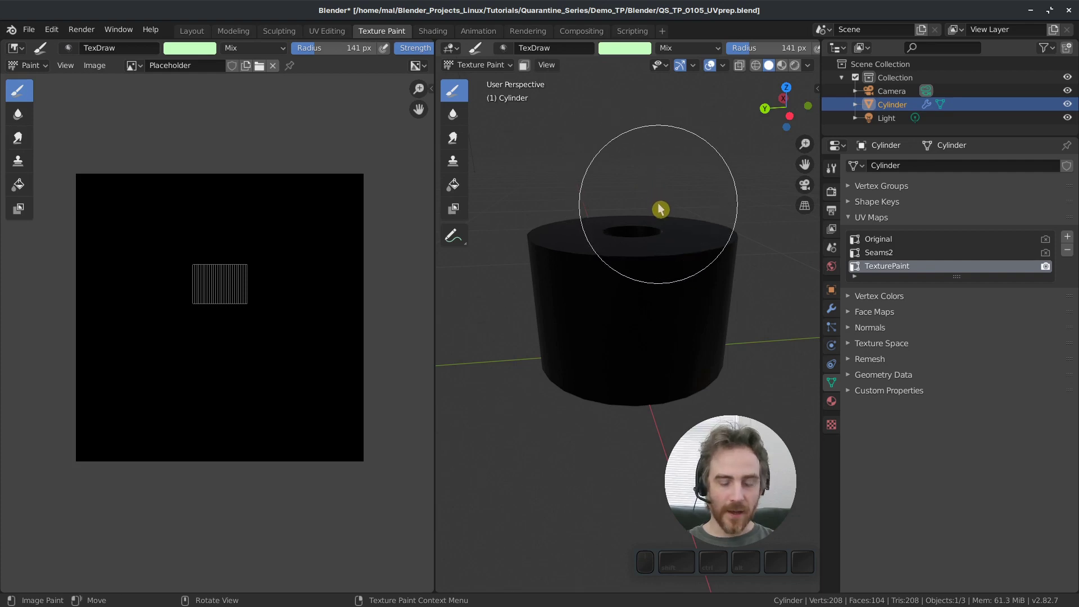
pyautogui.press('Tab')
pyautogui.moveTo(618, 223); pyautogui.dragTo(633, 261, button='middle')
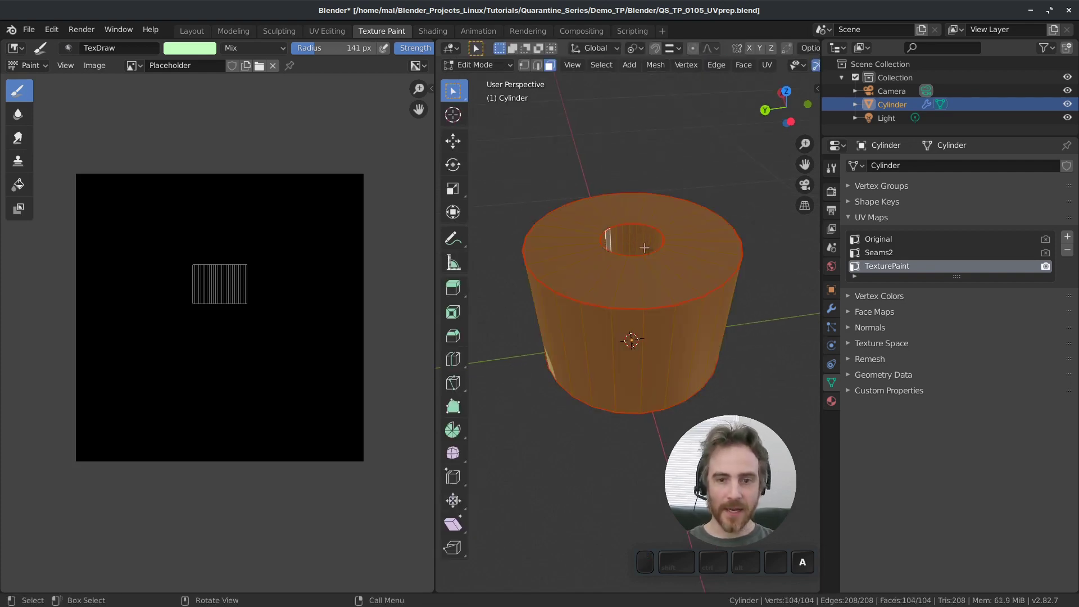
pyautogui.press('Tab')
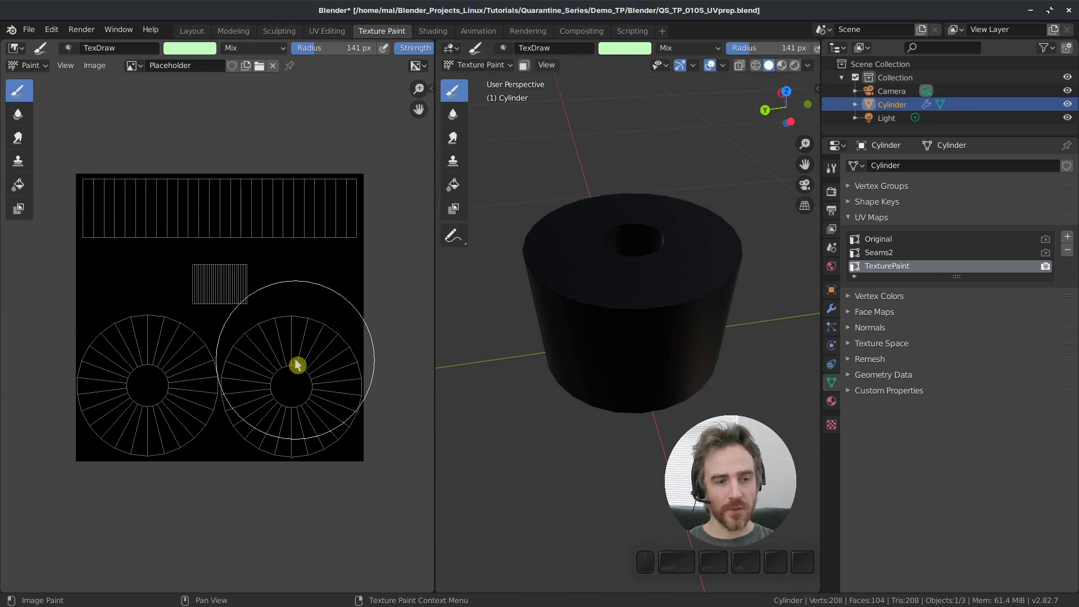
pyautogui.press('Tab')
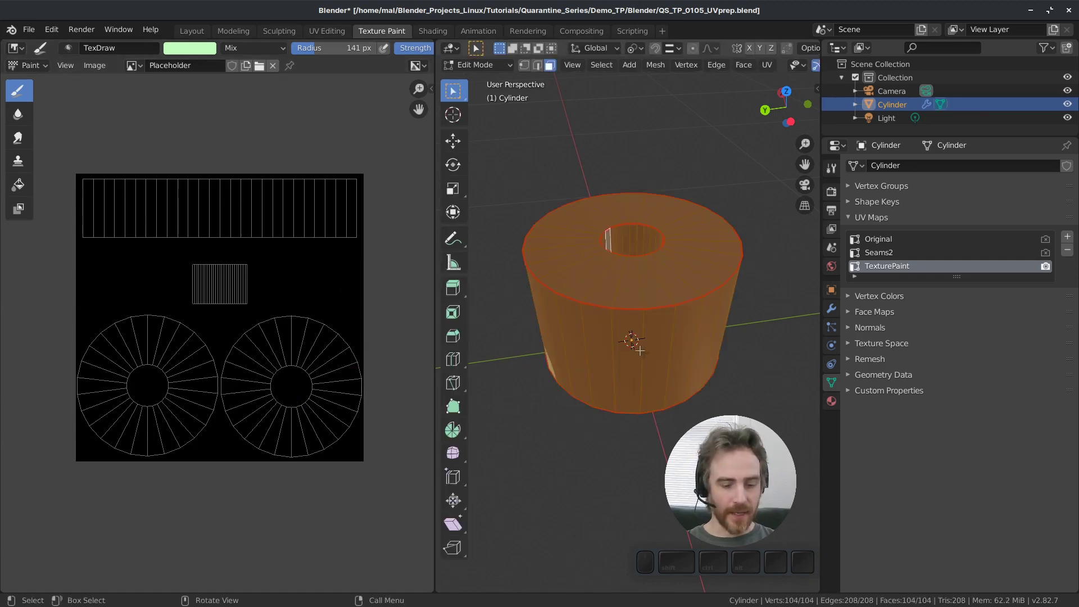
pyautogui.keyDown('alt'); pyautogui.click(639, 351); pyautogui.keyUp('alt')
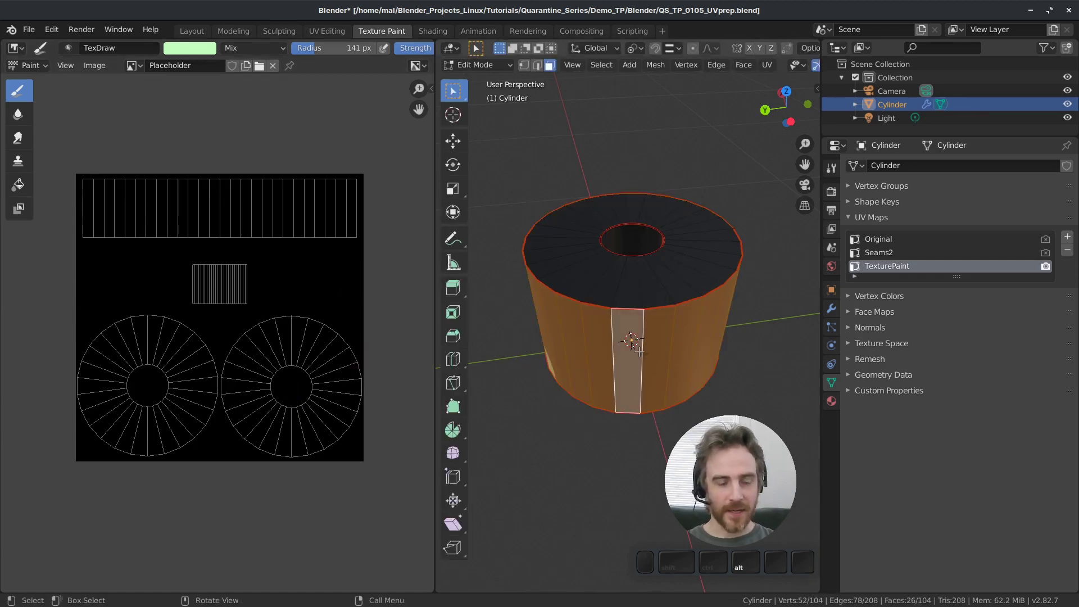
pyautogui.press('Tab')
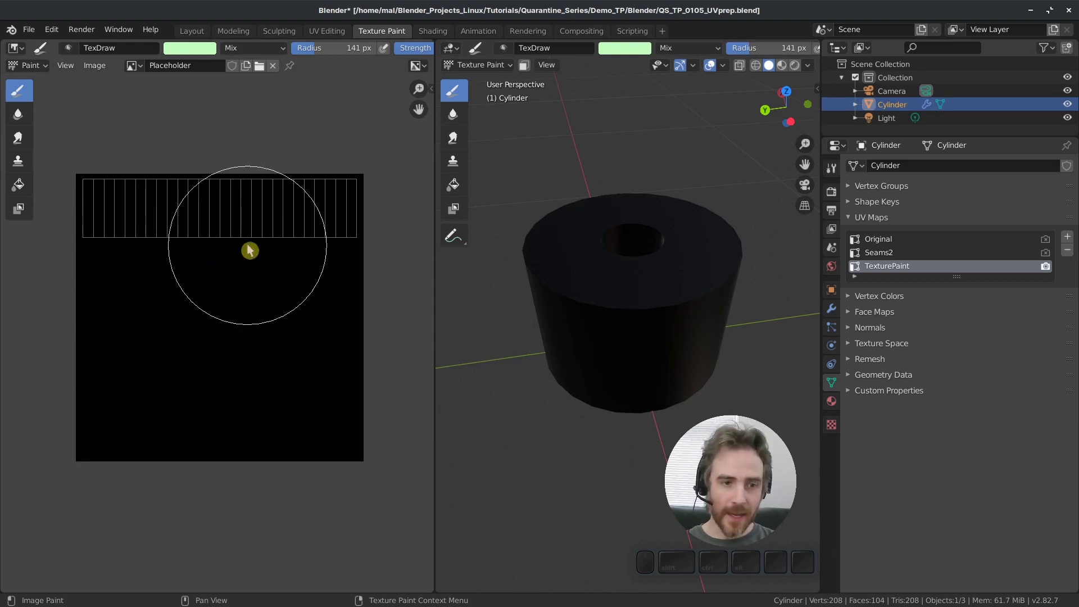
# - Turn UV Sync Selection back on in UV Editing so all cylinder islands show in Texture Paint
pyautogui.click(332, 33)
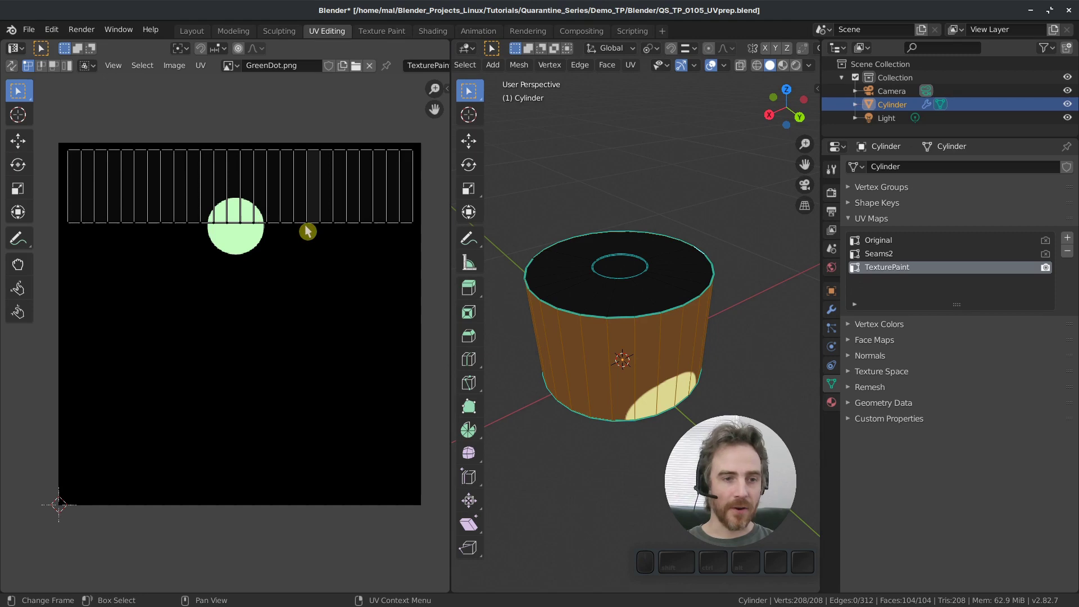
pyautogui.click(13, 67)
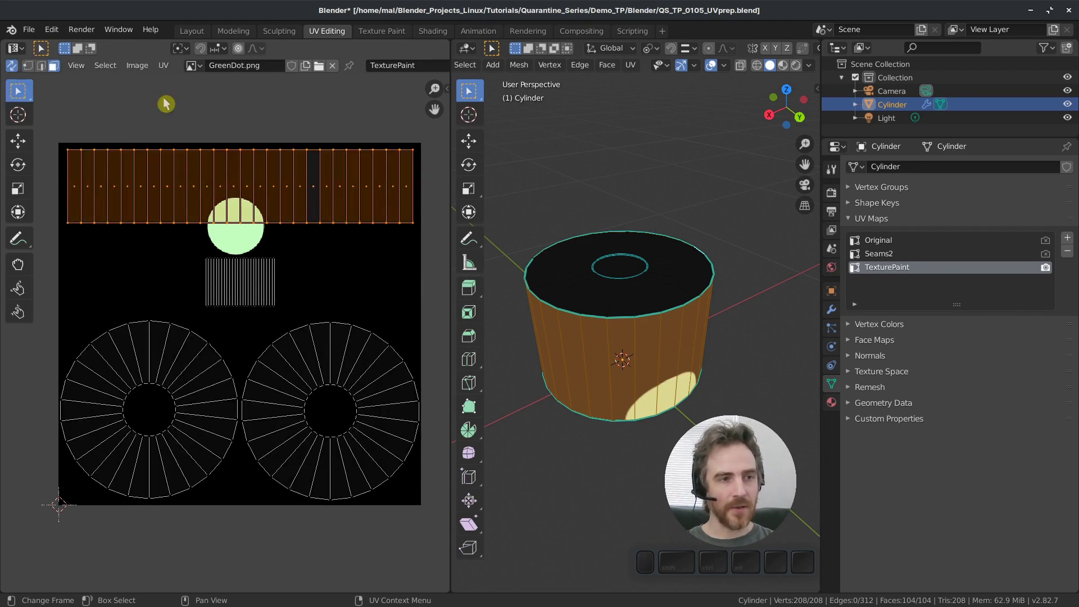
pyautogui.click(385, 32)
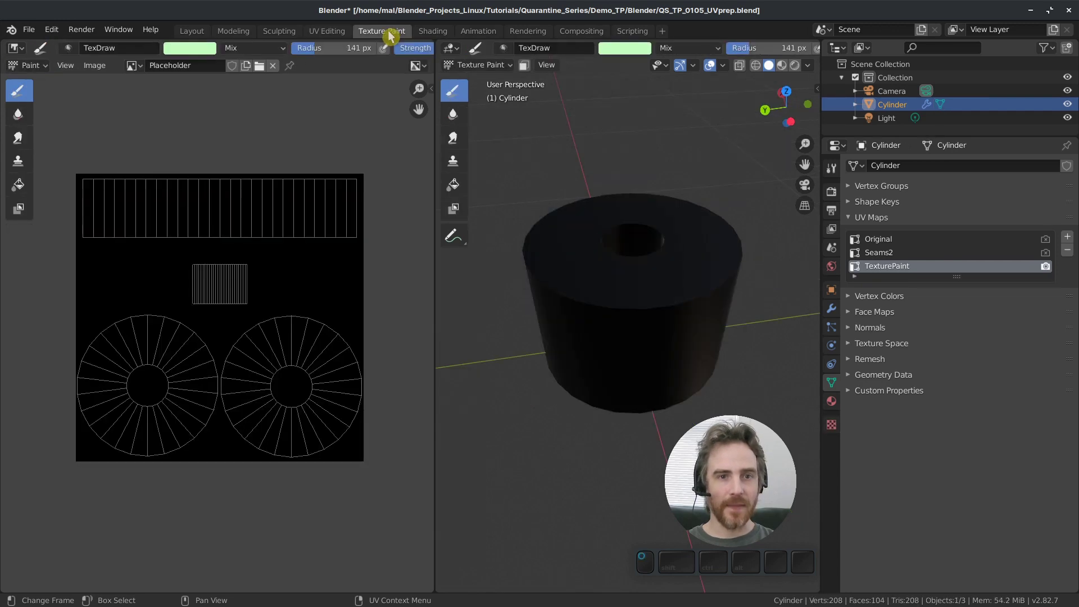